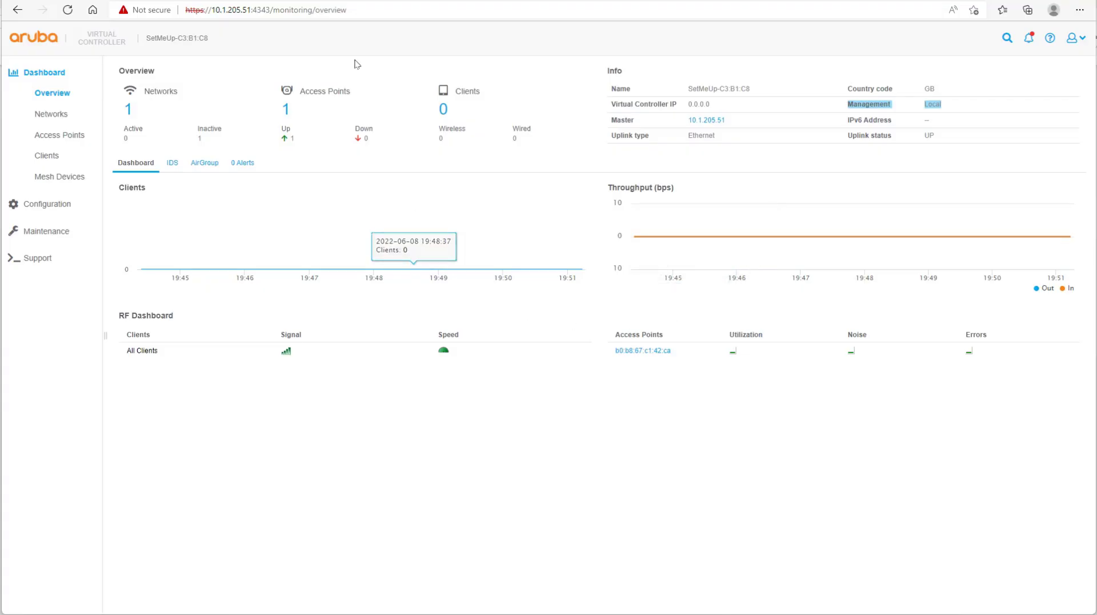
Expand the Configuration sections in the Instant VC sidebar from the dashboard overview.
left_click(45, 204)
Under System > Admin, enter AirWave organization Site1:Building1, server 10.254.1.22 and the shared key.
left_click(50, 267)
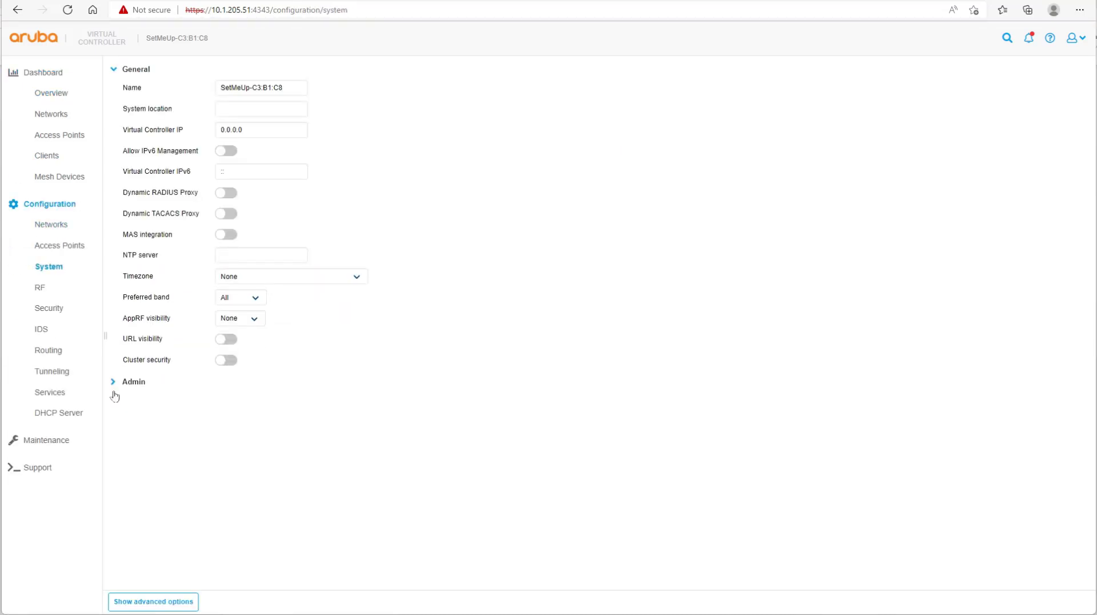
left_click(114, 382)
left_click(290, 397)
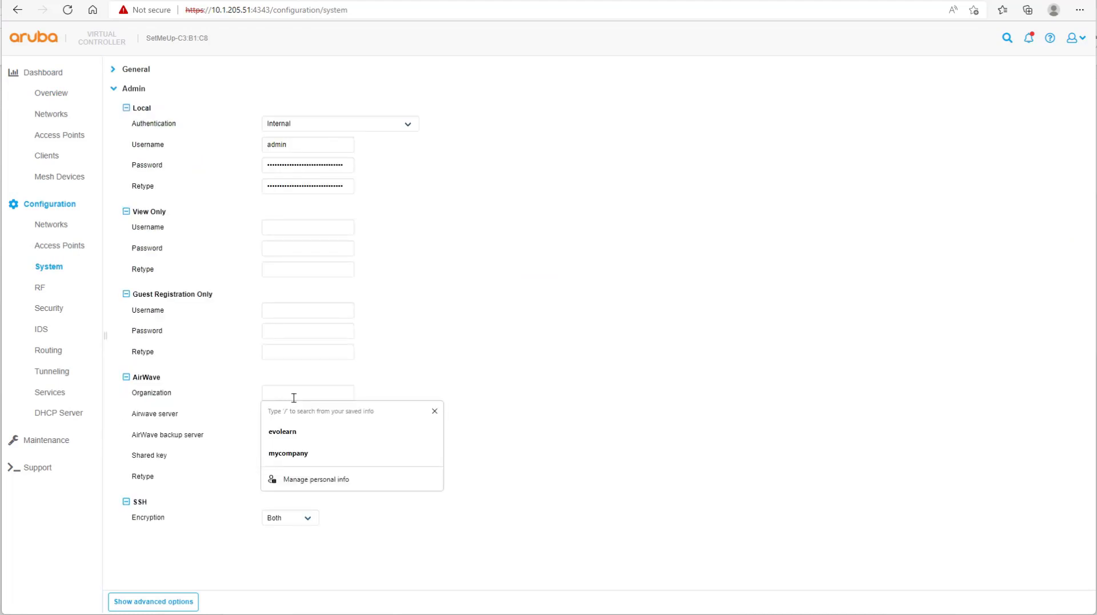
type("te1:Building1")
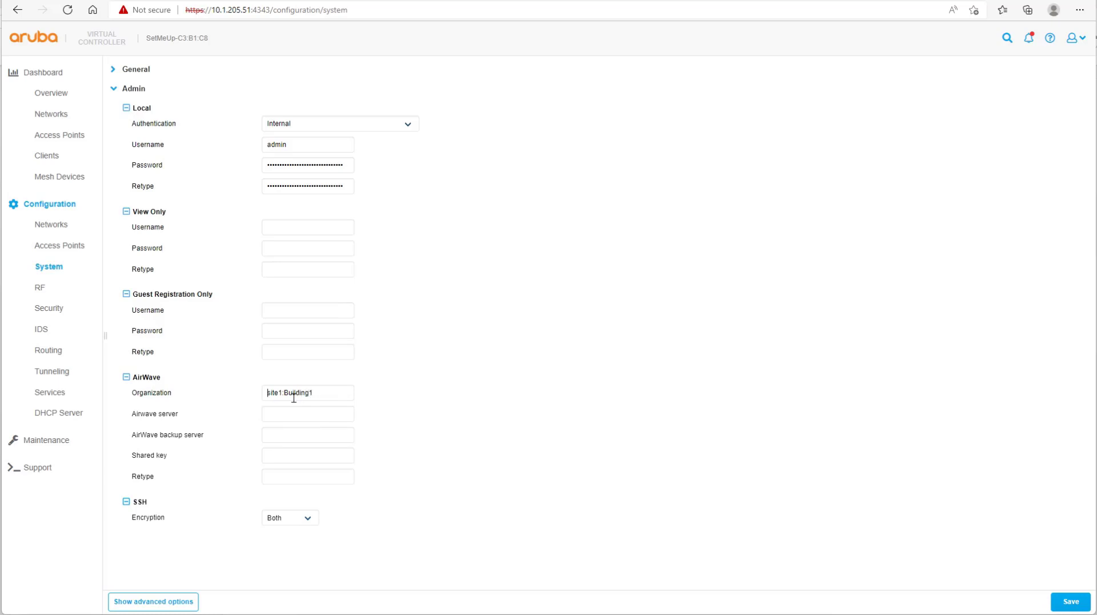
key("BackSpace")
type("S")
key("Tab")
key("Tab")
key("Tab")
type("a")
Save the Instant AirWave settings and view AirWave's New Devices list with SetMeUp-C3:B1:C8.
left_click(1065, 600)
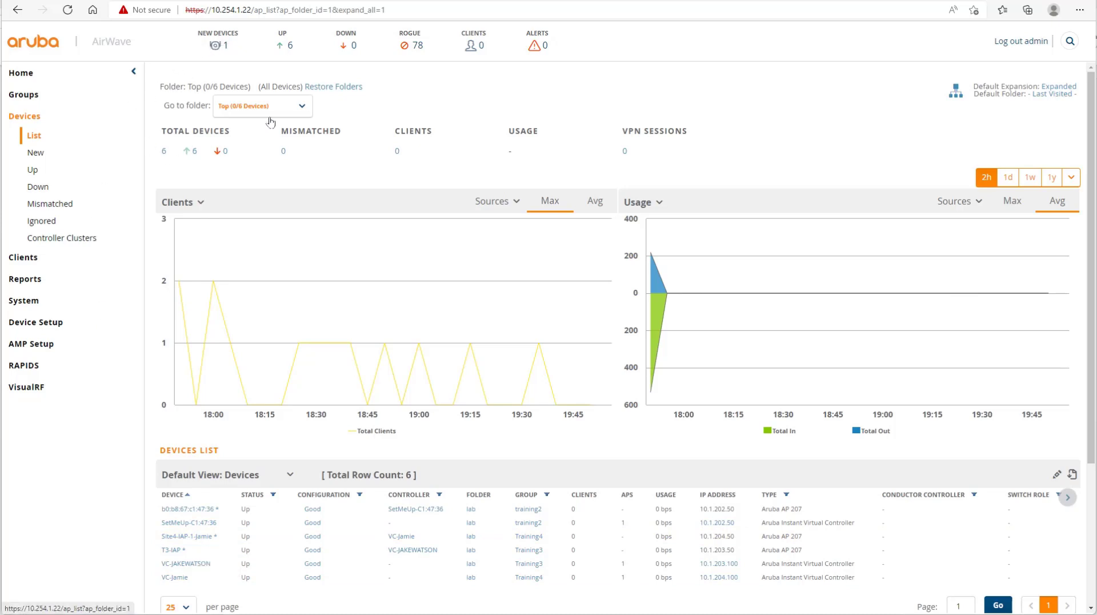
left_click(292, 107)
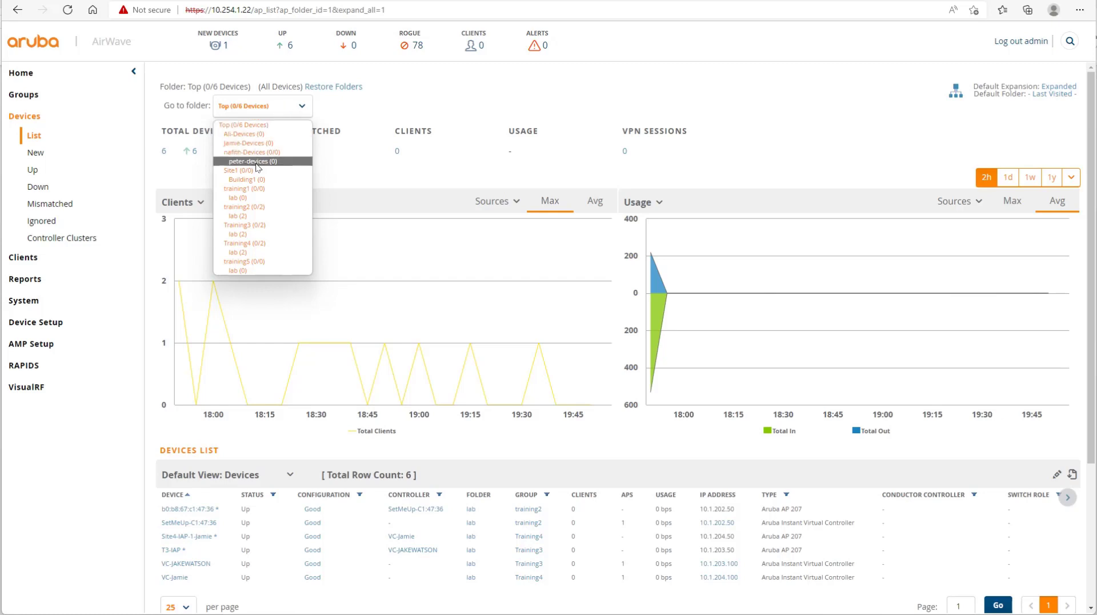
left_click(436, 103)
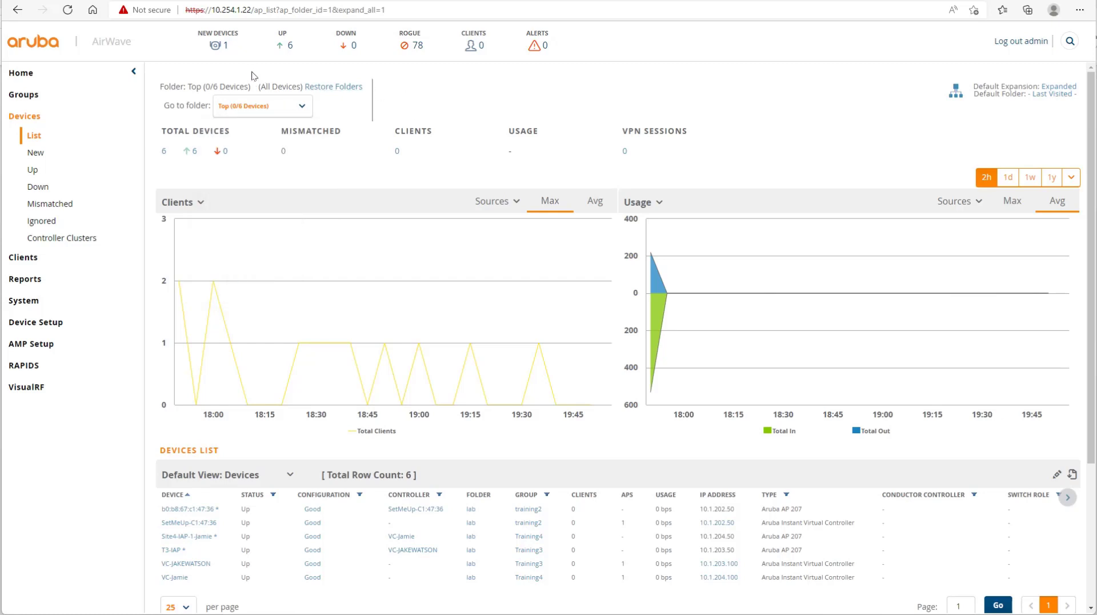
left_click(214, 47)
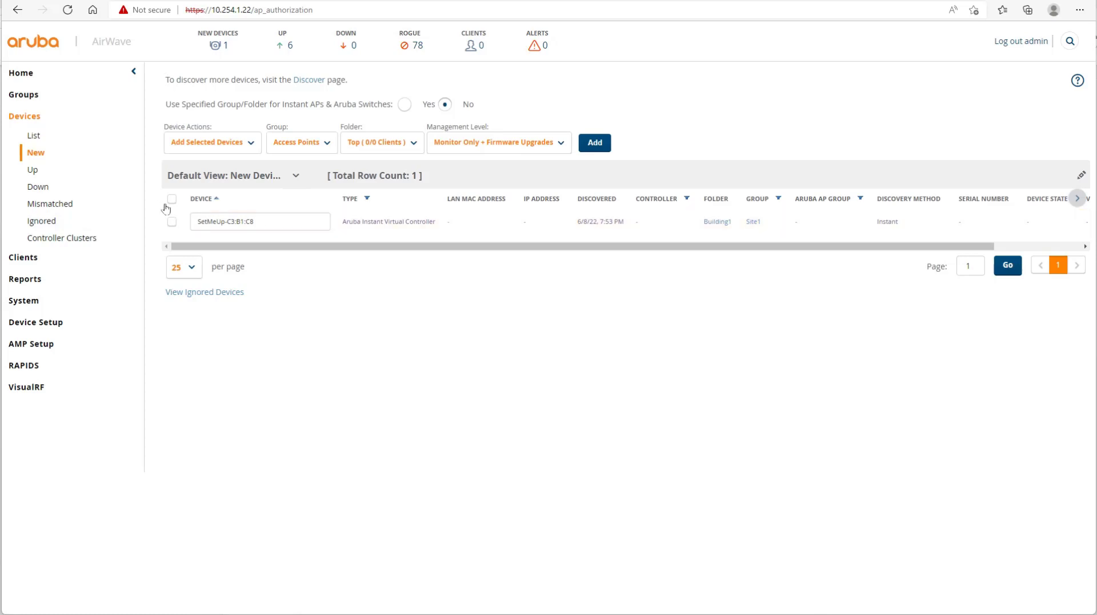
Add controller SetMeUp-C3:B1:C8 to group Site1, folder Top > Site1 > Building1, and apply it now.
left_click(171, 222)
left_click(594, 145)
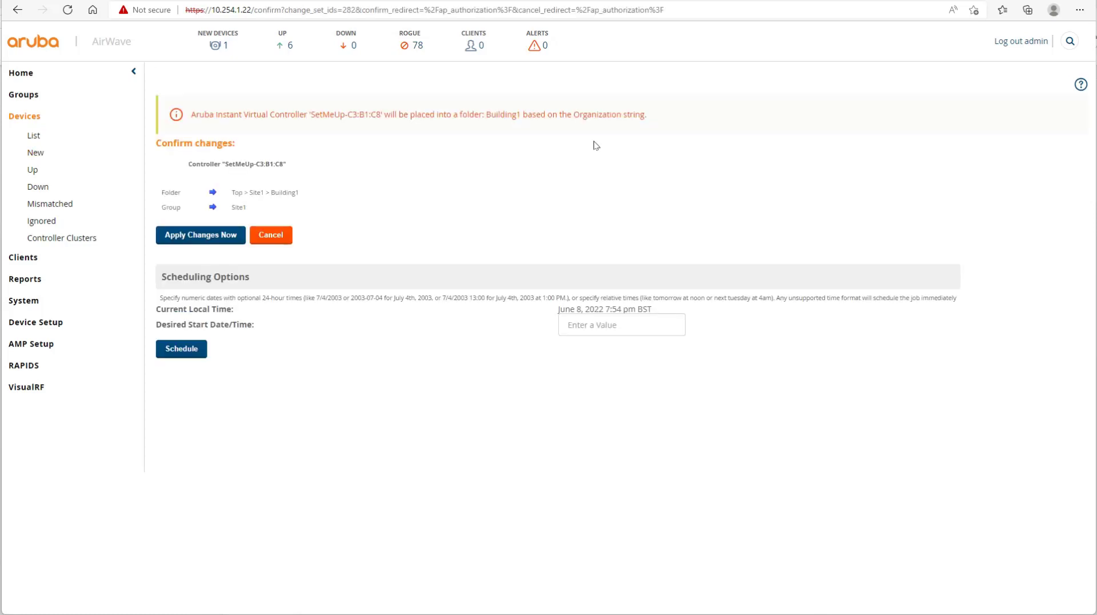
left_click_drag(299, 193, 235, 196)
double_click(240, 207)
left_click(316, 237)
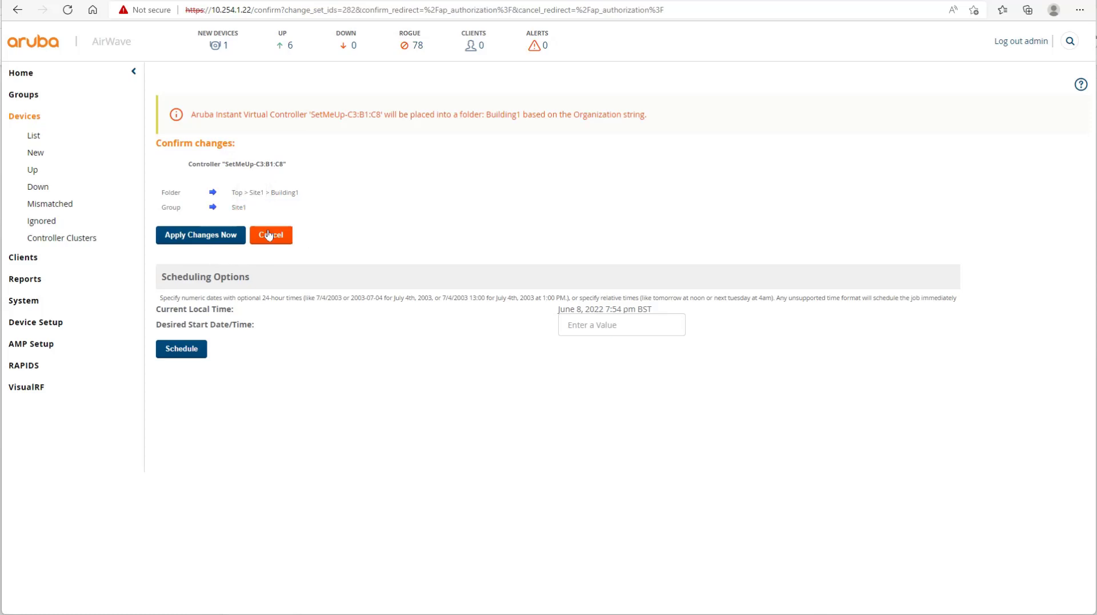
left_click(195, 238)
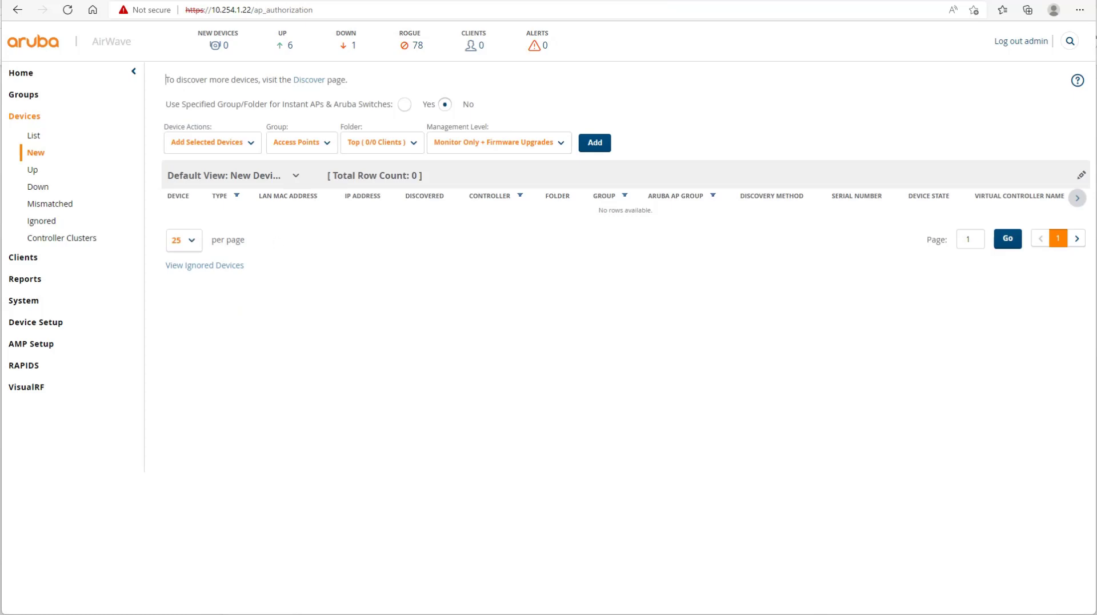
Confirm the controller and access point are up in folder Building1, then list the groups.
left_click(353, 47)
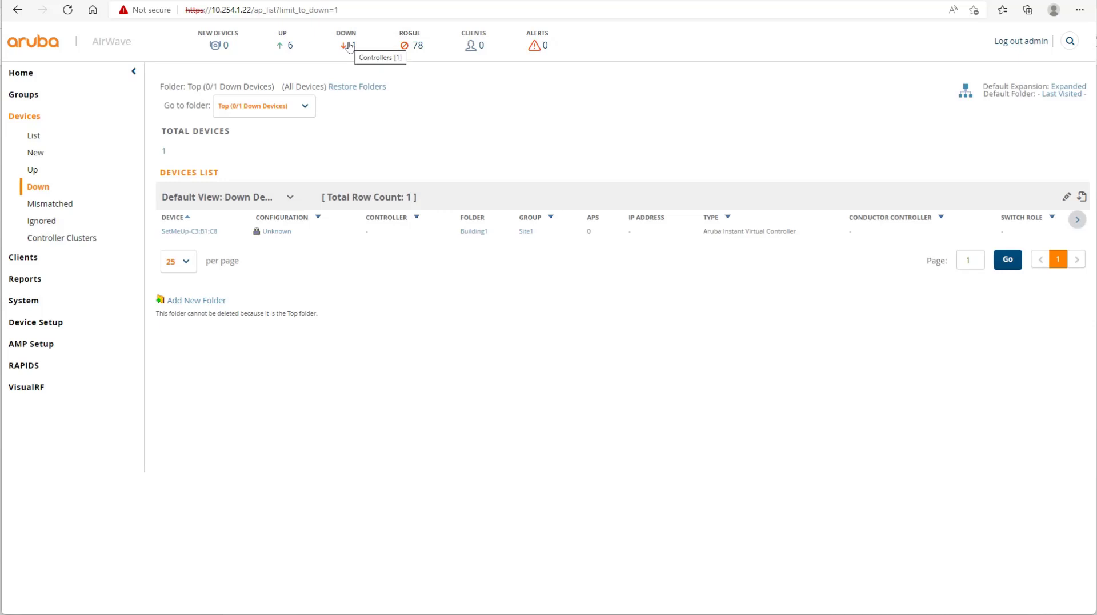
left_click(216, 47)
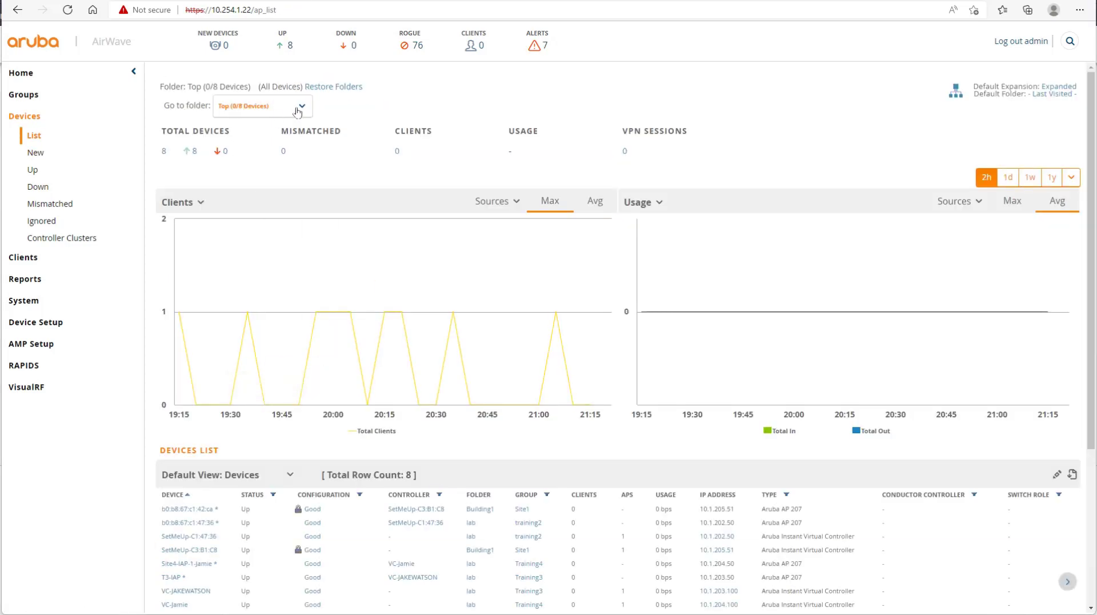
left_click(297, 110)
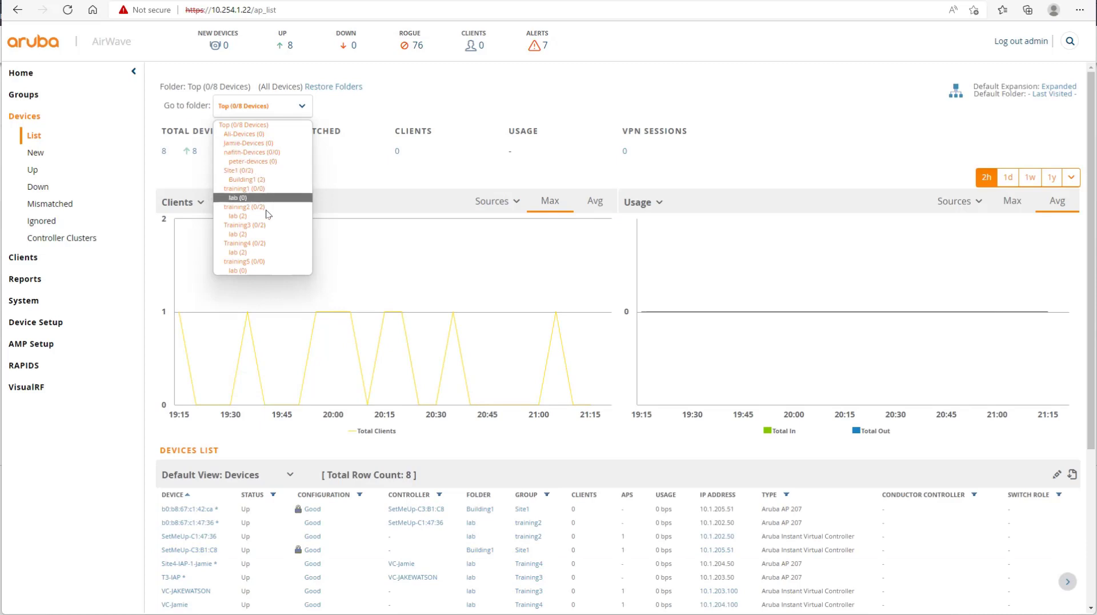
left_click(264, 180)
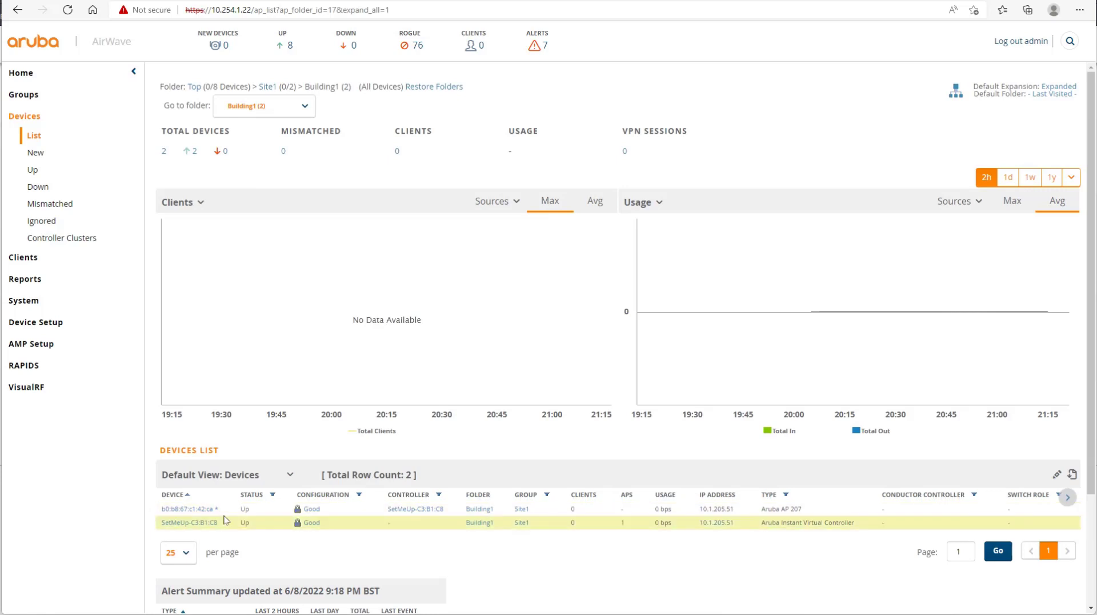
mouse_move(220, 513)
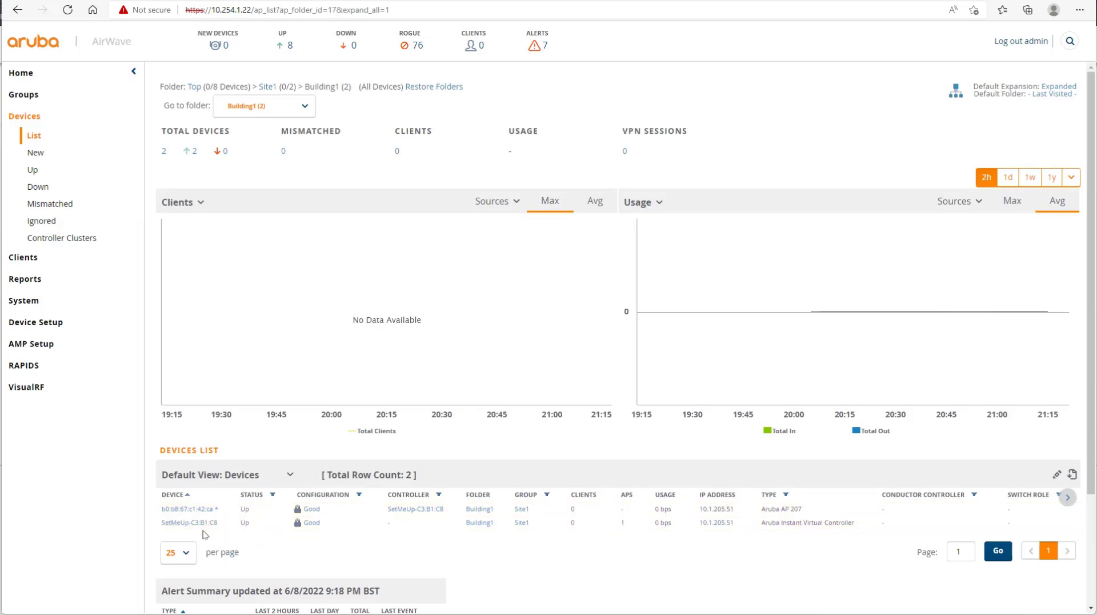
left_click(32, 95)
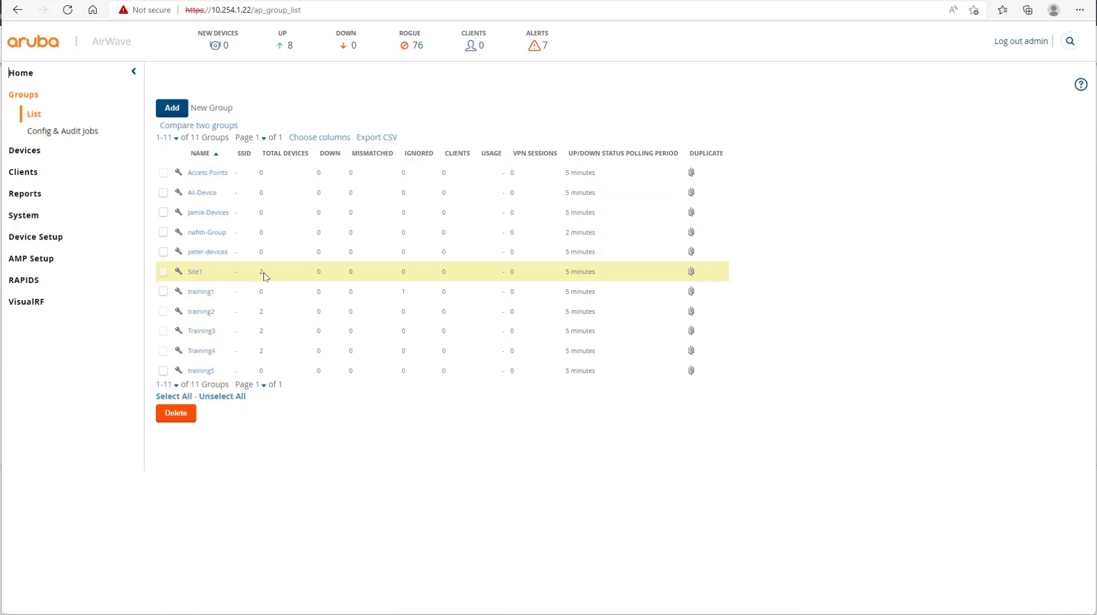
Review group Site1's Monitor page, then bring up its Basic settings page.
left_click(195, 274)
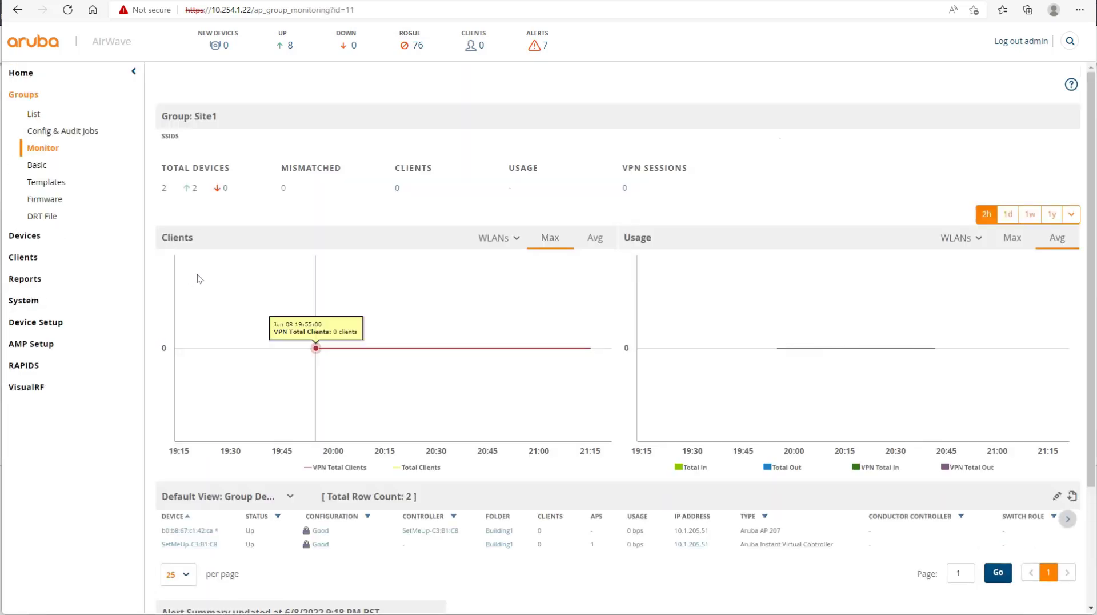
scroll(216, 283, "down", 3)
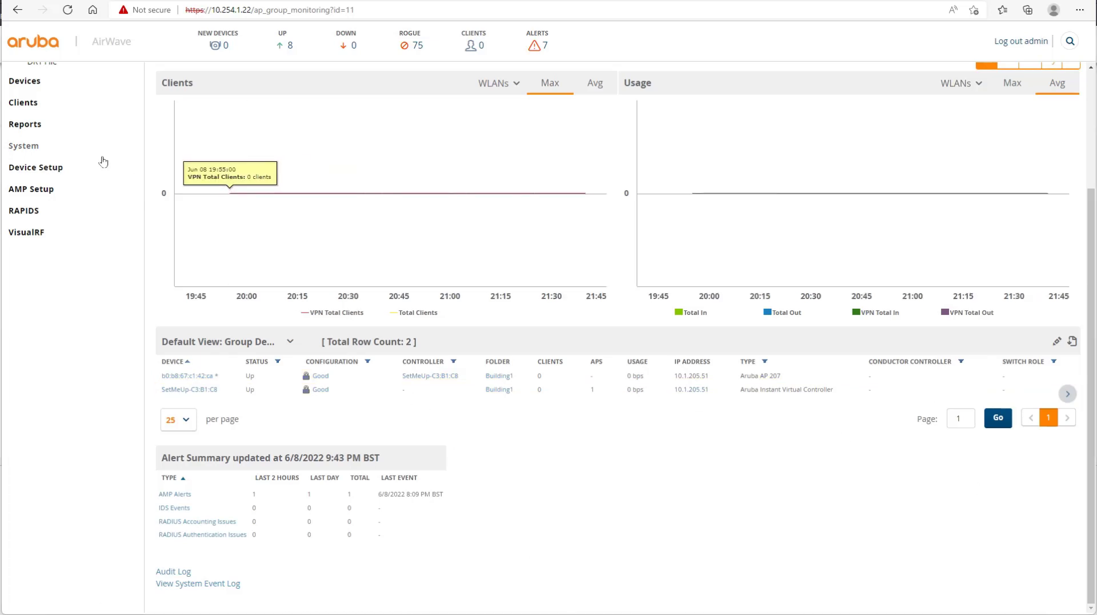
scroll(86, 167, "up", 3)
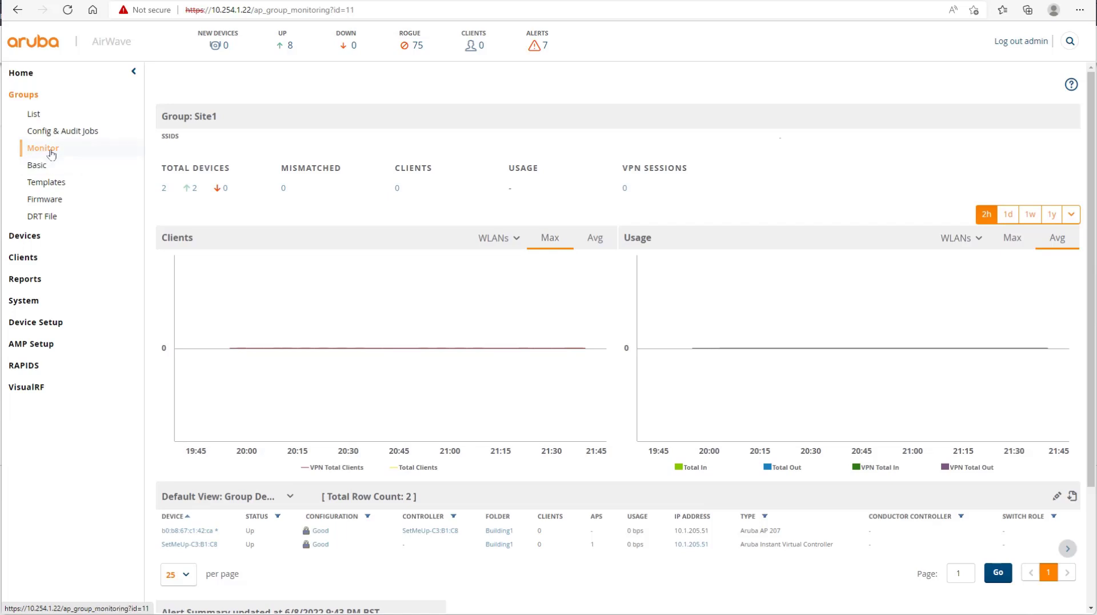
left_click(33, 116)
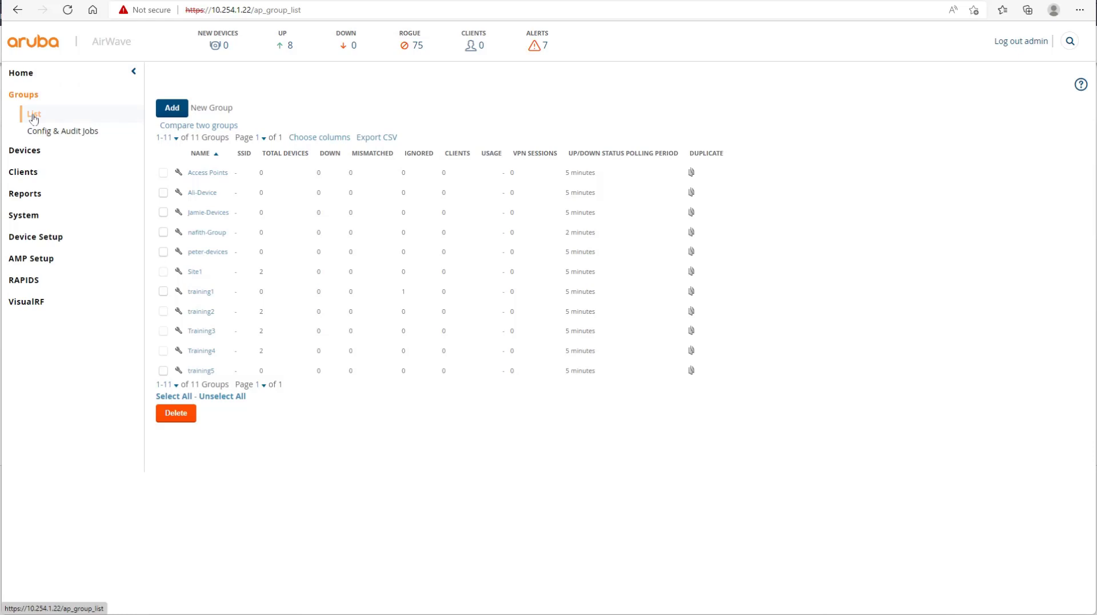
left_click(179, 274)
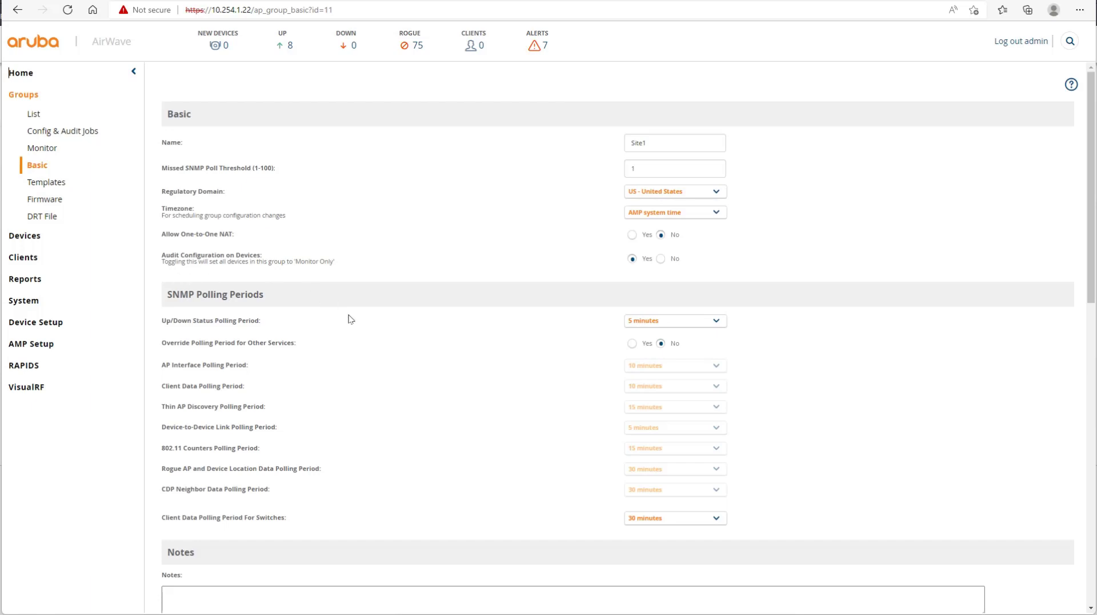
Set Enable Instant GUI Config to Yes for group Site1 and save and apply.
scroll(355, 328, "down", 10)
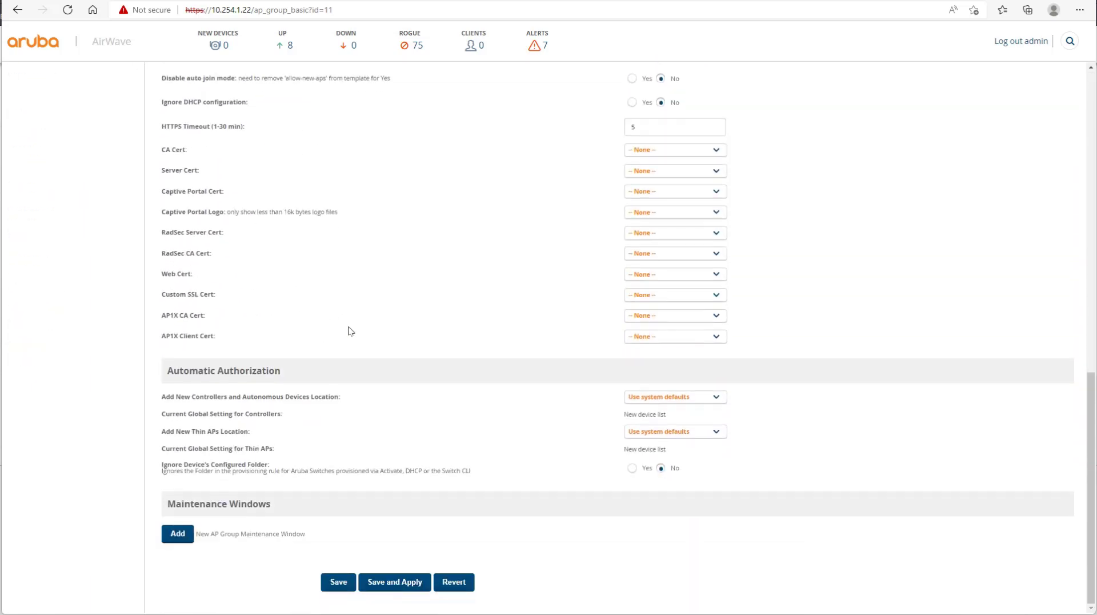
scroll(345, 316, "up", 2)
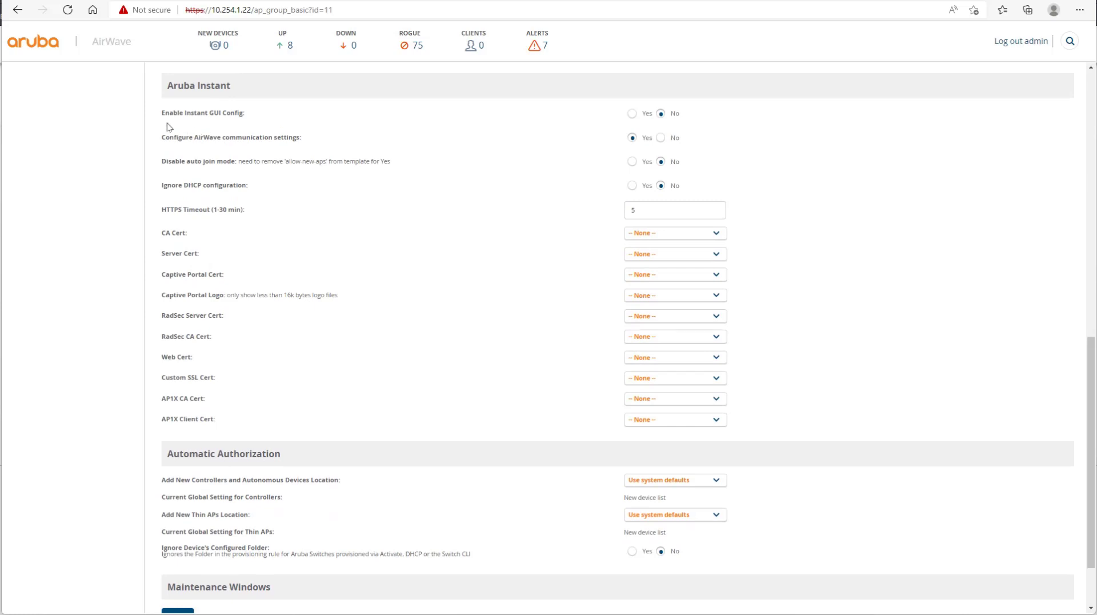
left_click_drag(162, 115, 241, 120)
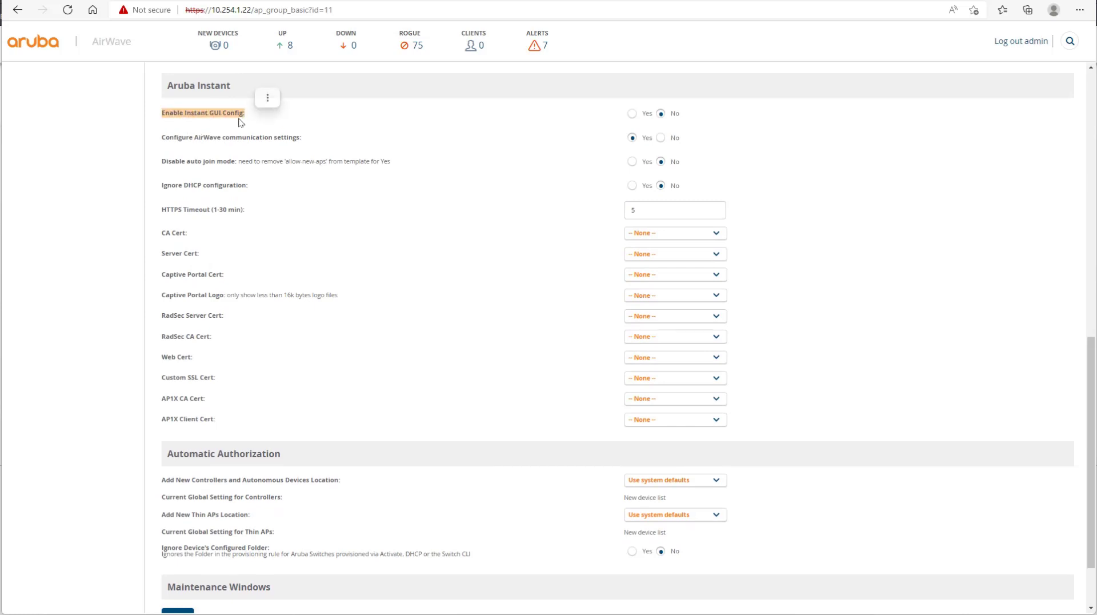
left_click(631, 114)
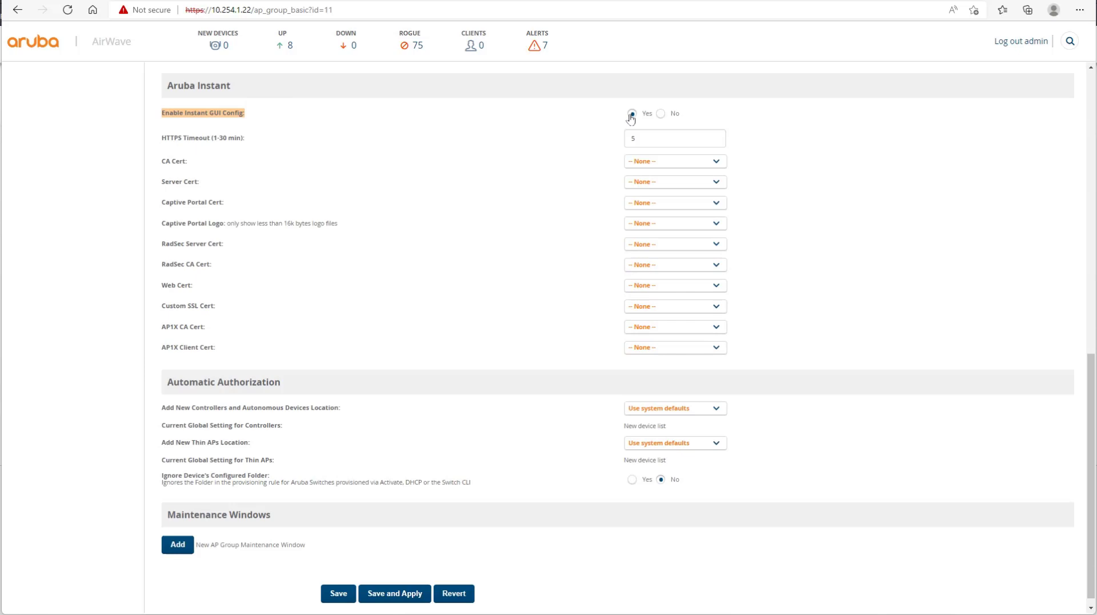
left_click(405, 592)
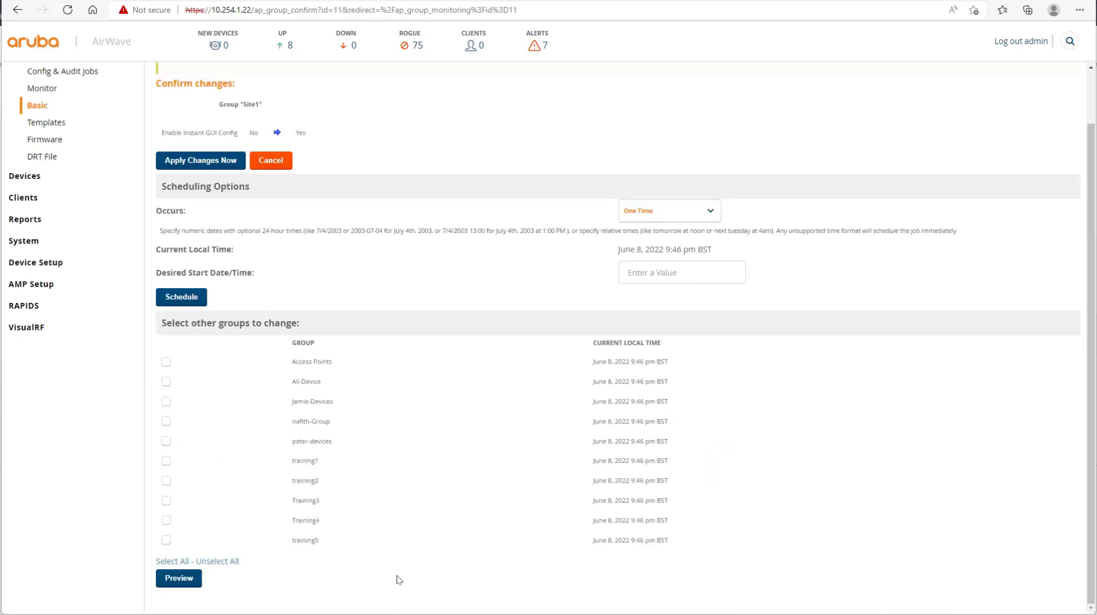
Apply the Instant GUI Config change now and return to Site1's Basic settings.
left_click(222, 162)
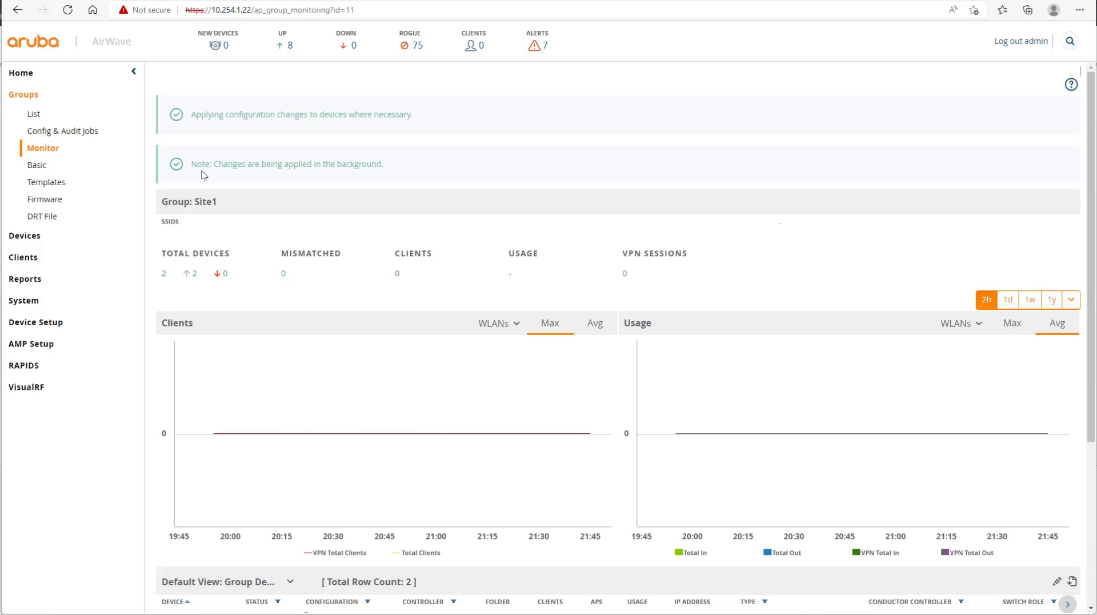
left_click(36, 167)
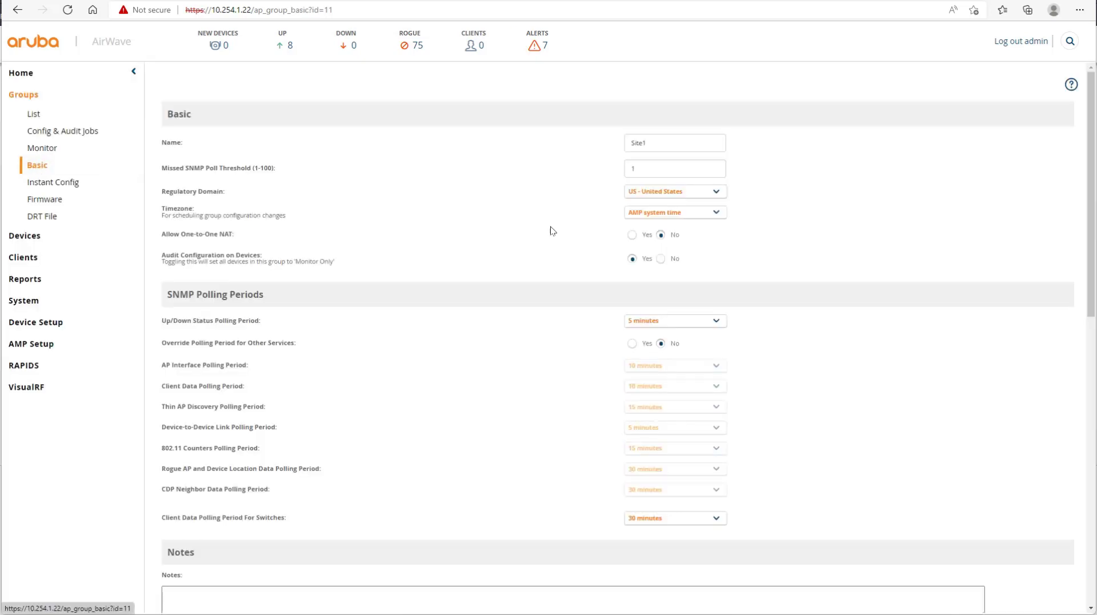
Save and apply Site1's unchanged Basic settings, then view its Instant Config networks.
scroll(611, 395, "down", 15)
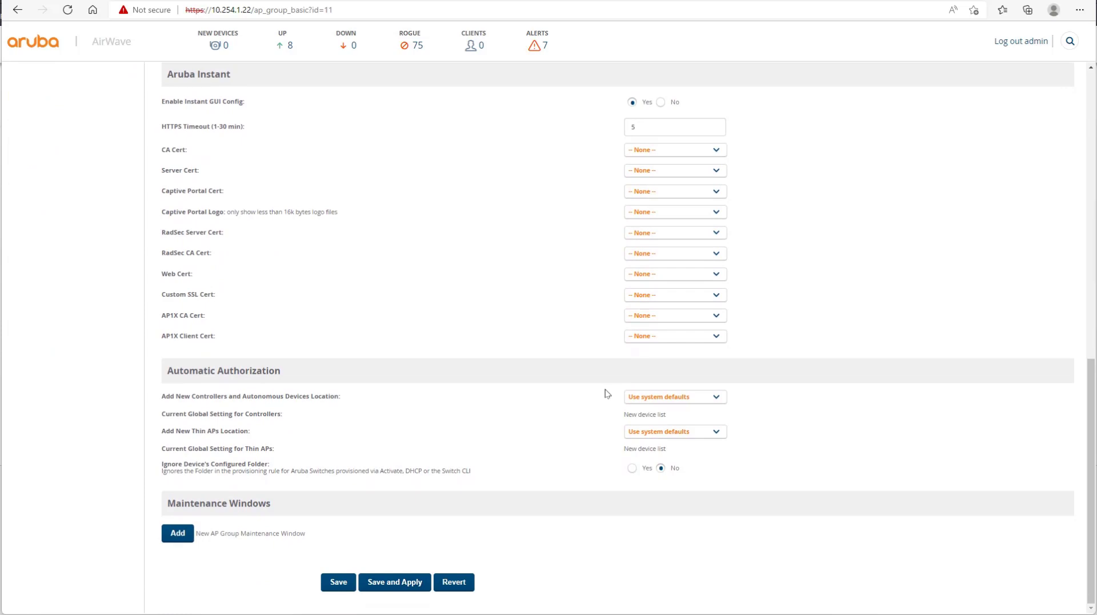
left_click(395, 582)
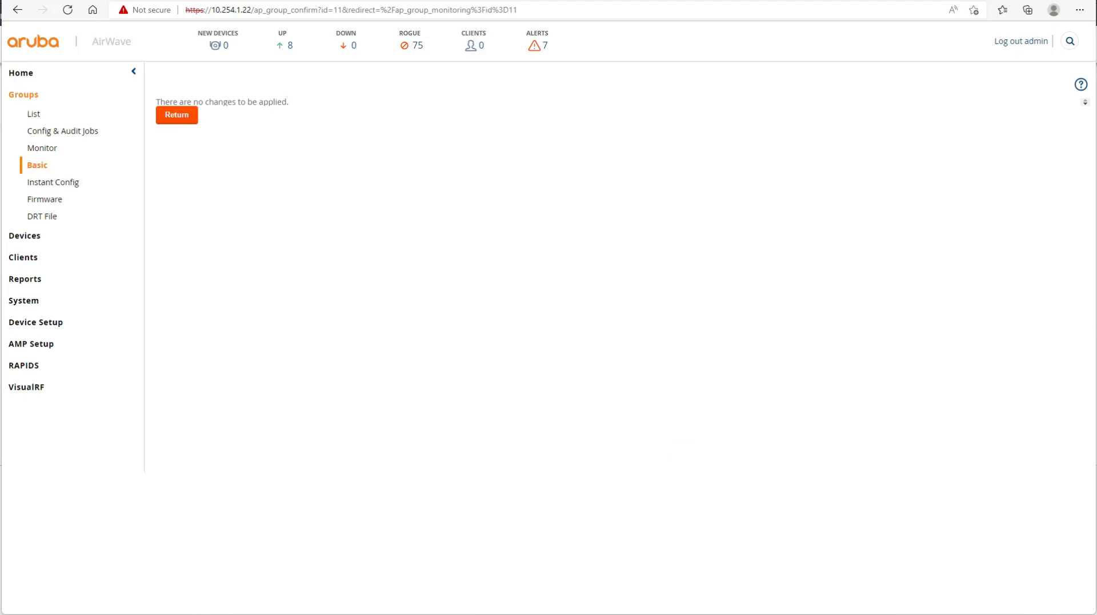
left_click(55, 184)
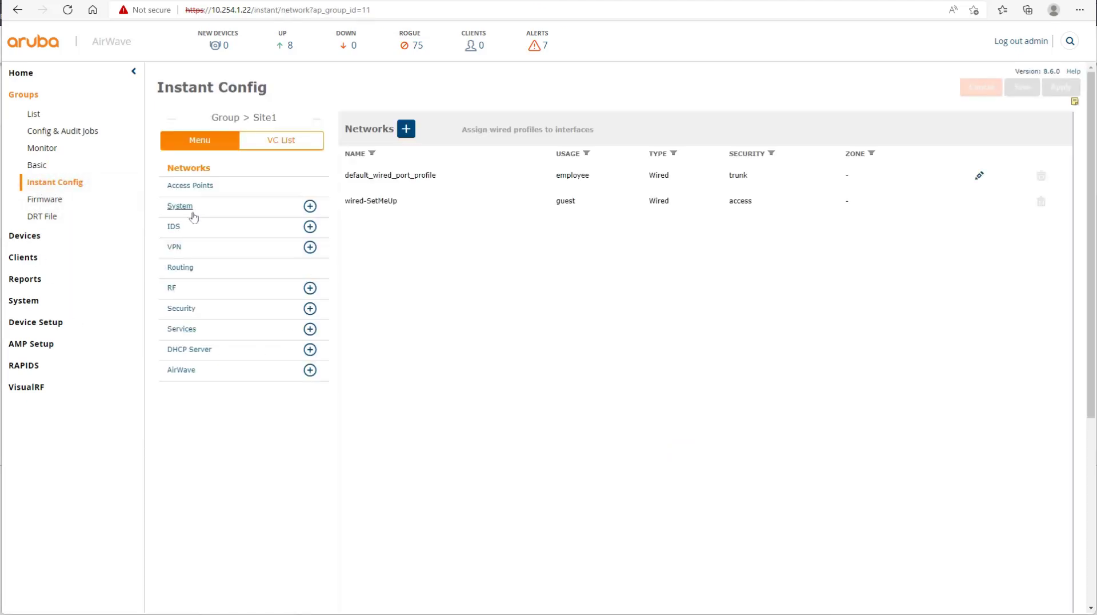
Check Building1's controller and access point are Up with Good configuration, then list all groups.
left_click(43, 237)
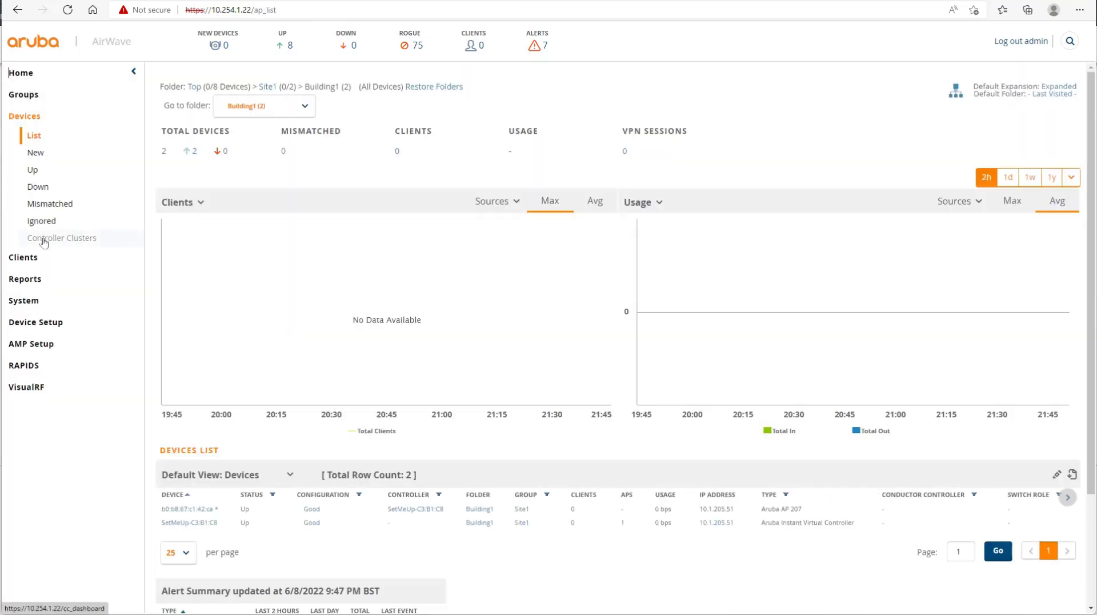
left_click(278, 110)
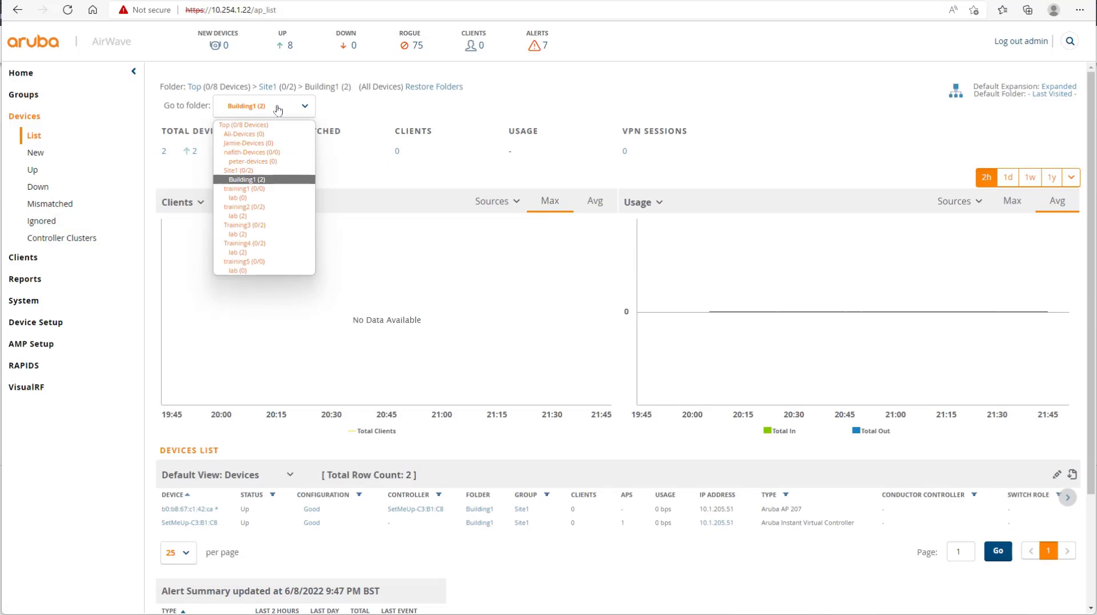
left_click(245, 179)
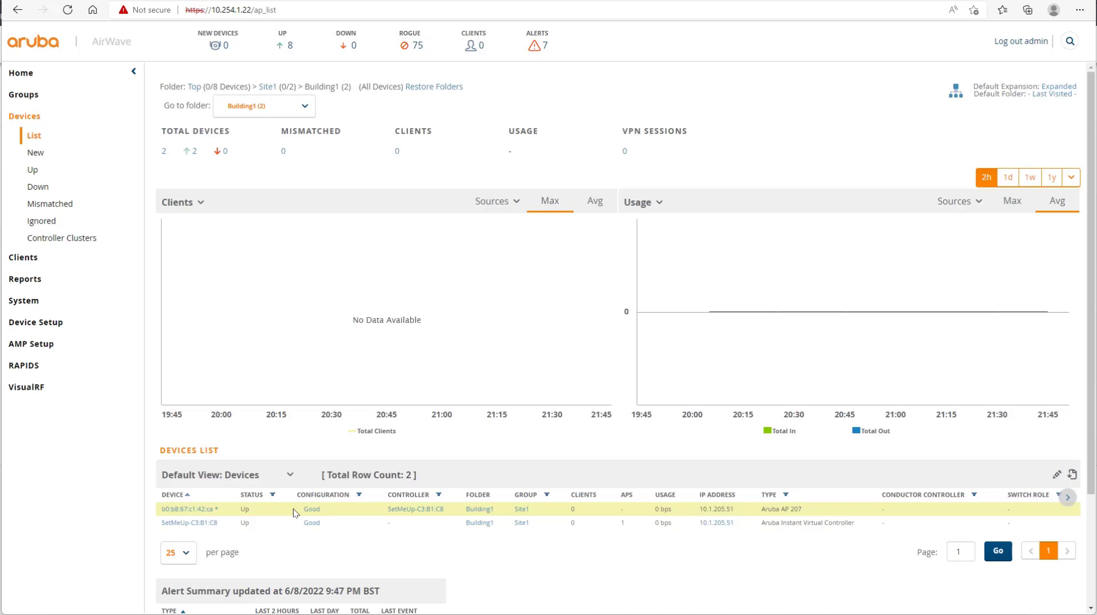
left_click(34, 99)
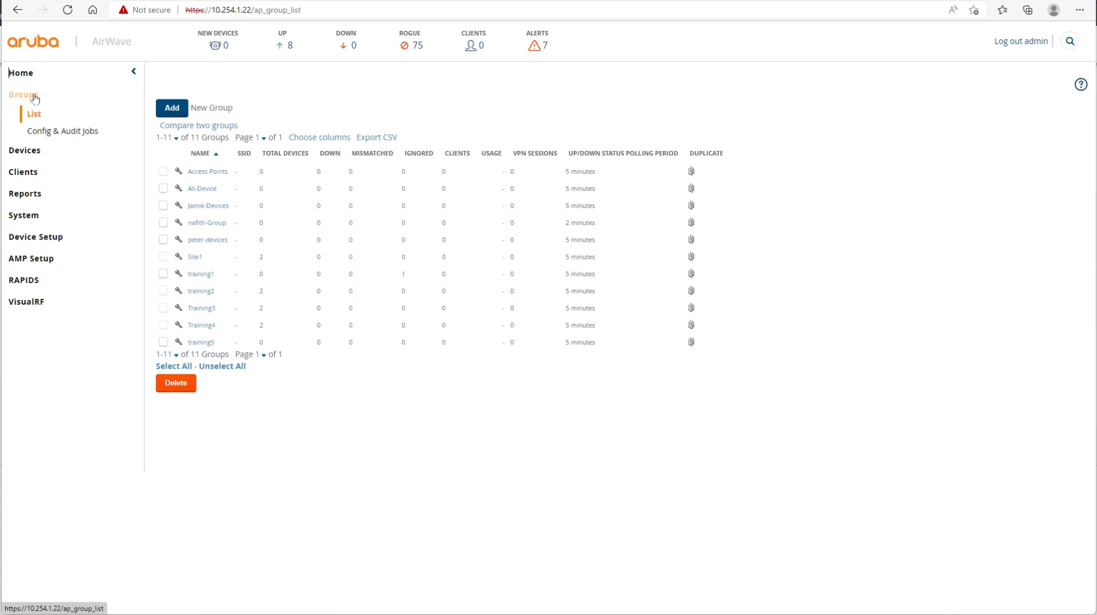
Open Site1's Instant Config, confirm controller SetMeUp-C3:B1:C8 is up, and return to Menu.
left_click(195, 258)
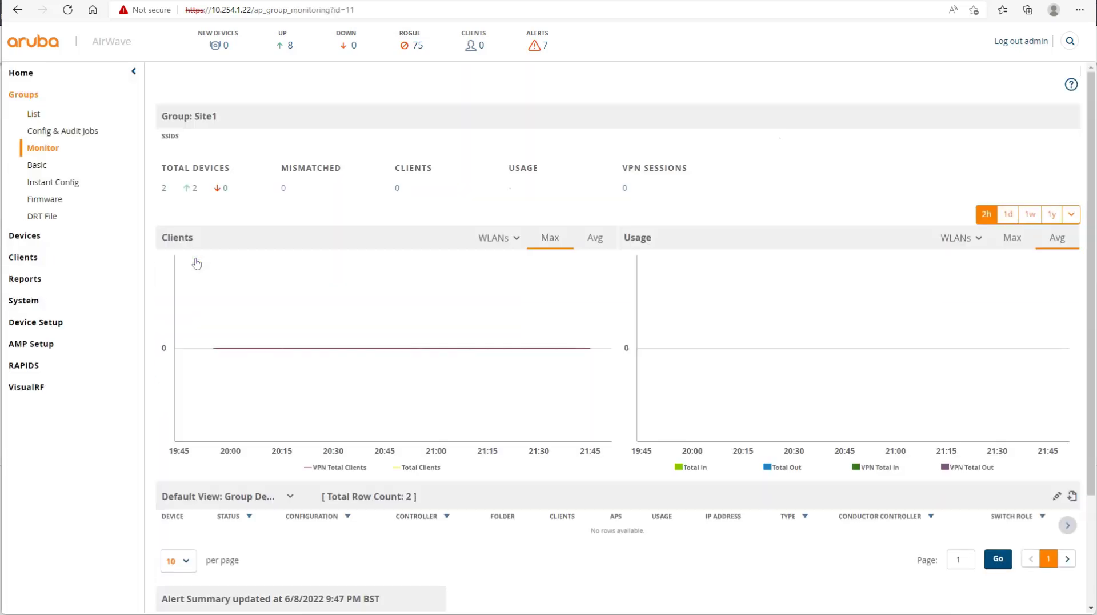
left_click(67, 189)
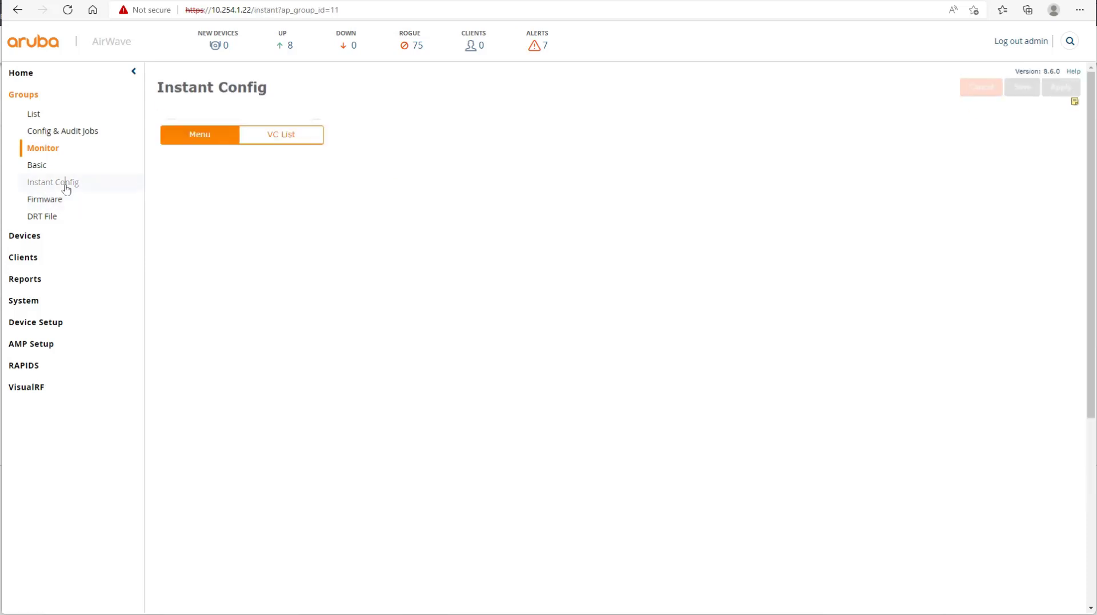
left_click(271, 142)
mouse_move(214, 228)
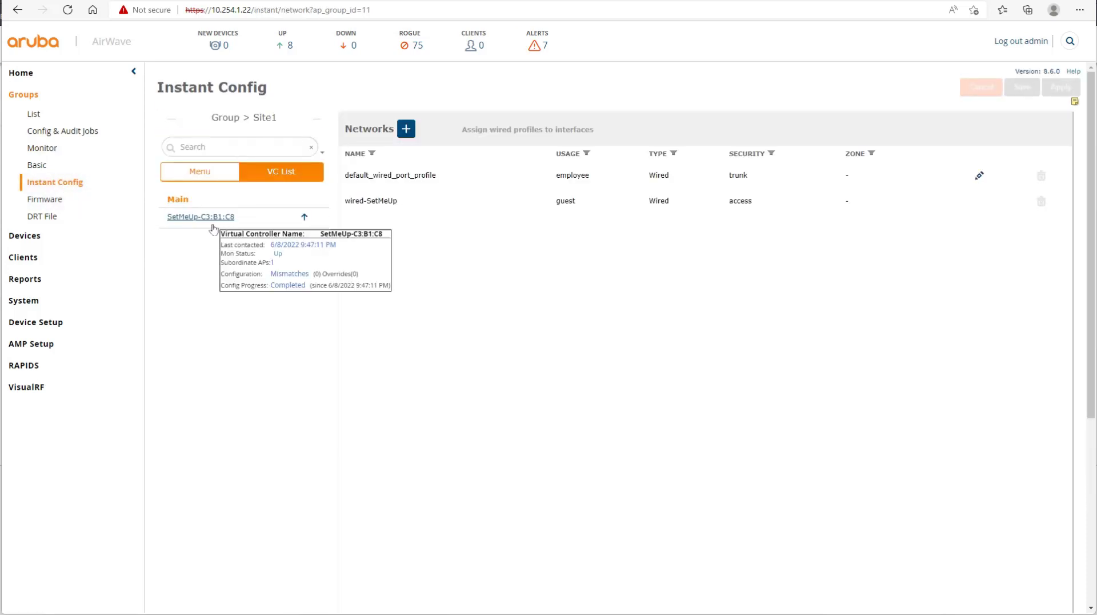
left_click(208, 173)
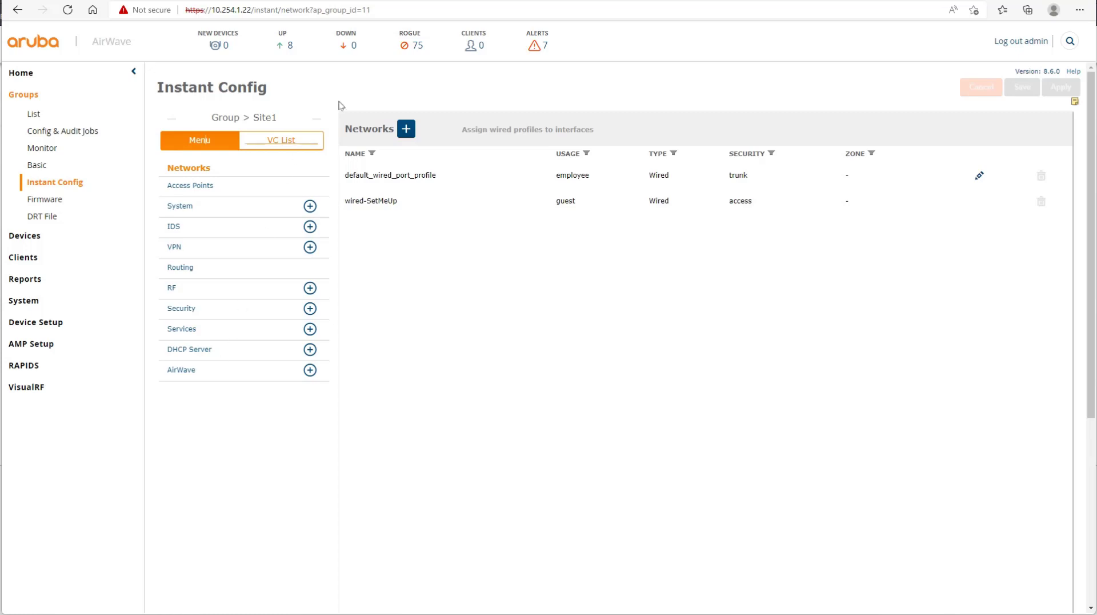
Start a new Site1 wireless network named secure-wlan.
left_click(406, 130)
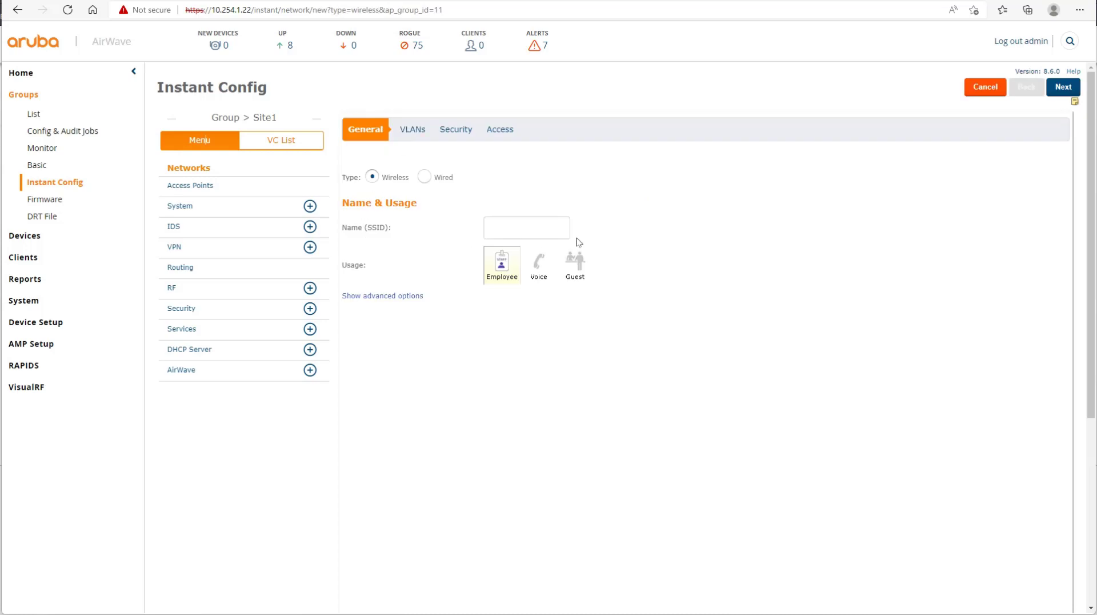
left_click(539, 229)
type("secure-wlan")
Assign the network's clients a static VLAN with ID 51.
left_click(1066, 89)
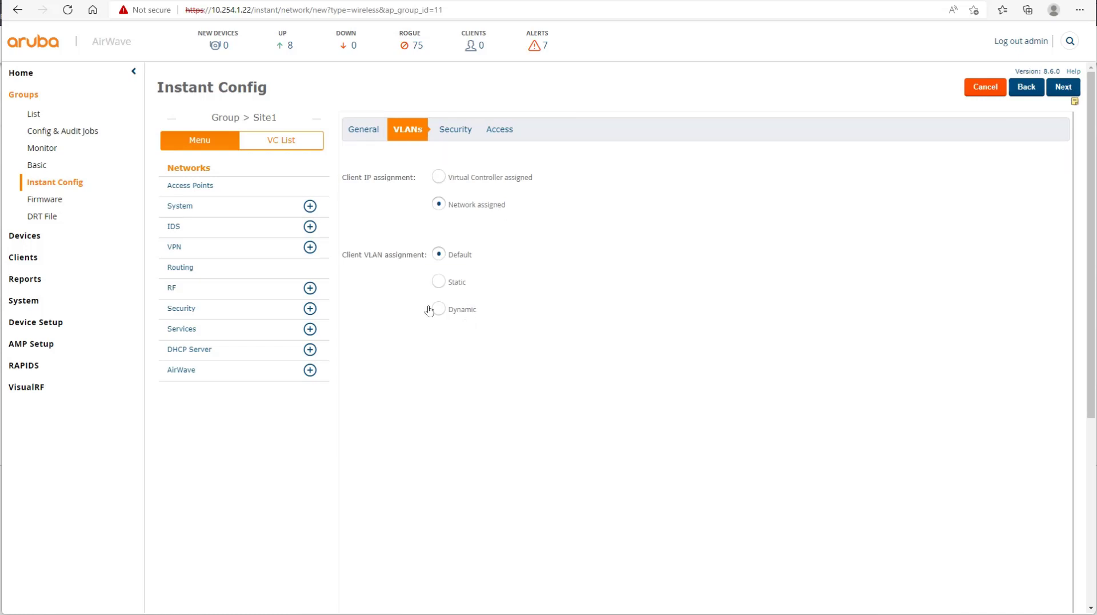
left_click(438, 283)
key("BackSpace")
type("51")
Set the network's key management to WPA-2 Enterprise.
left_click(1065, 91)
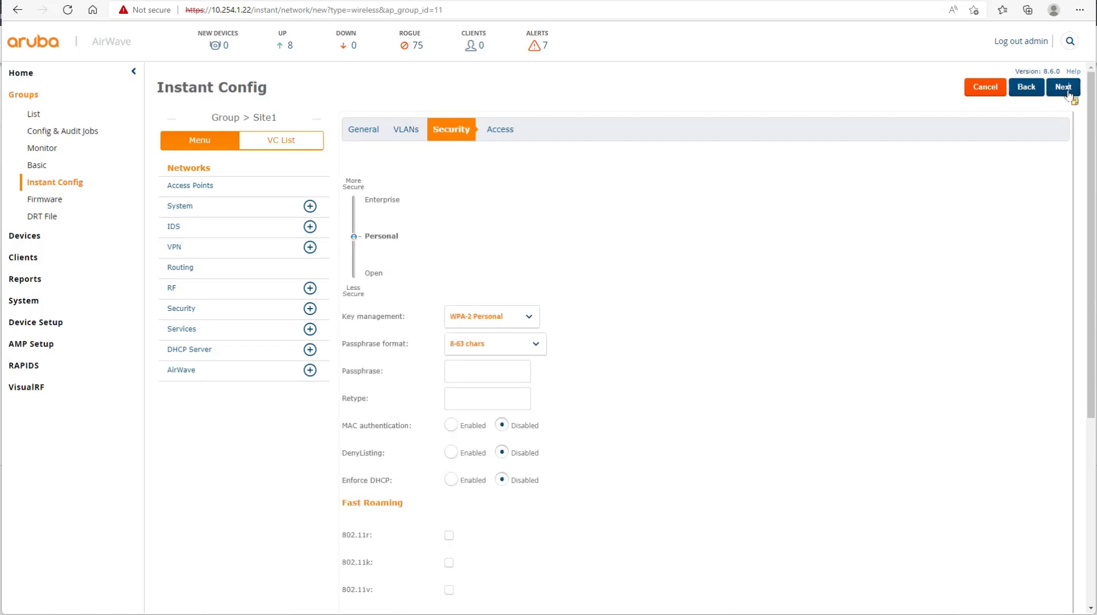
left_click(516, 318)
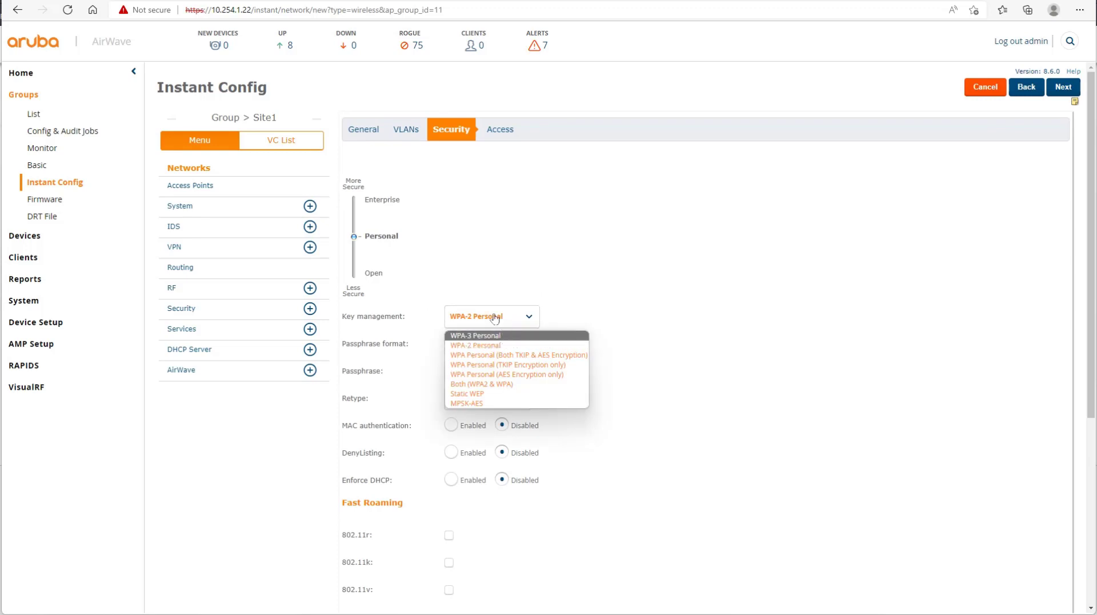
left_click(365, 200)
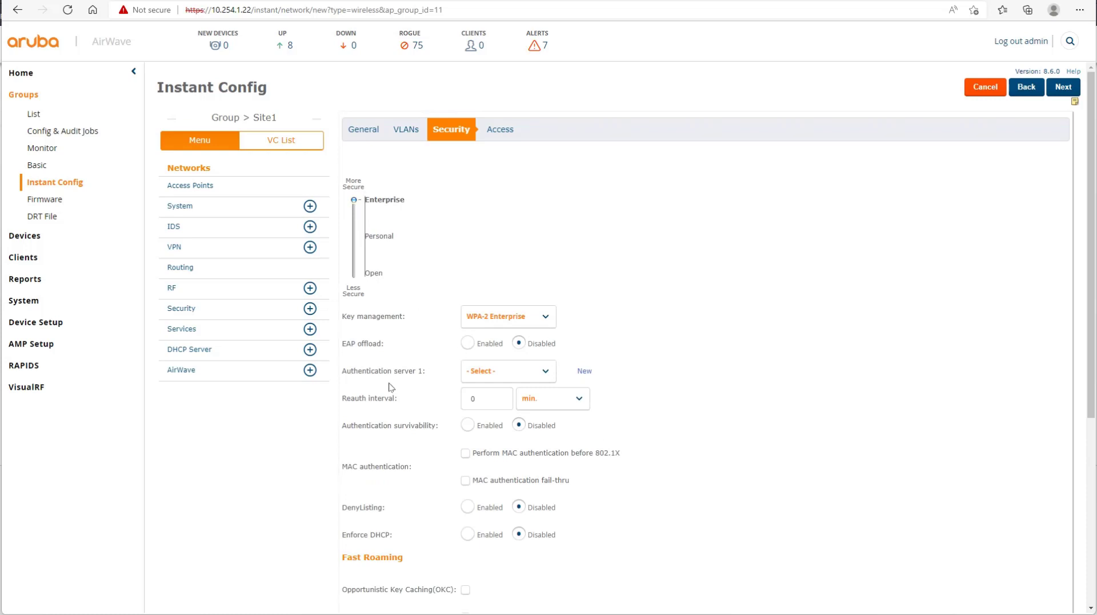
Begin defining a new server for Authentication server 1.
left_click(509, 380)
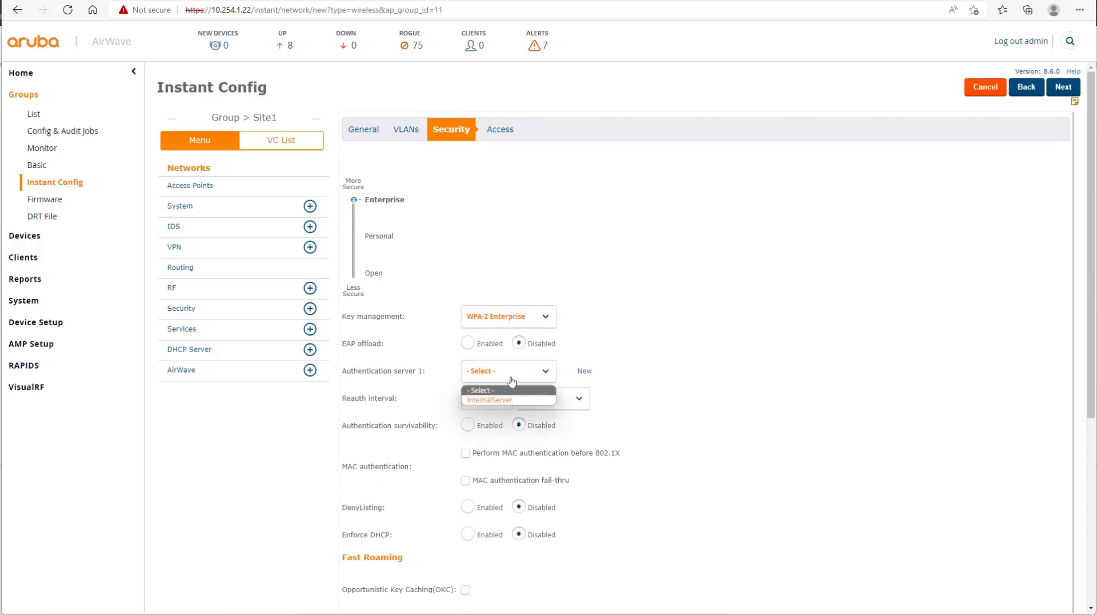
left_click(512, 384)
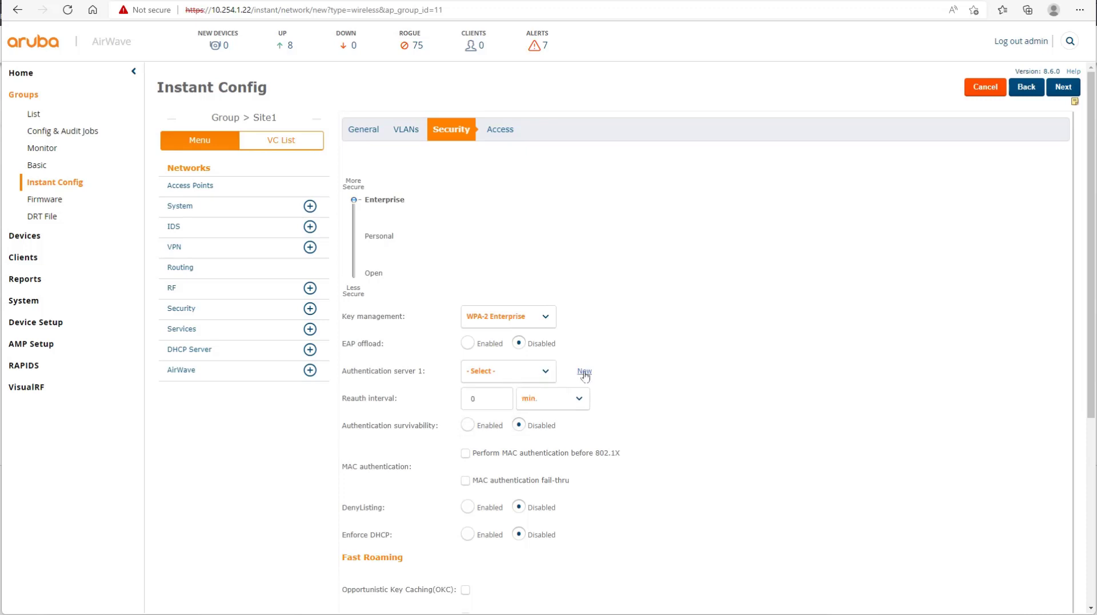
left_click(584, 371)
Define RADIUS server ClearPass at 10.254.1.23 with a matching shared key and confirm it.
left_click(501, 205)
type("Clear")
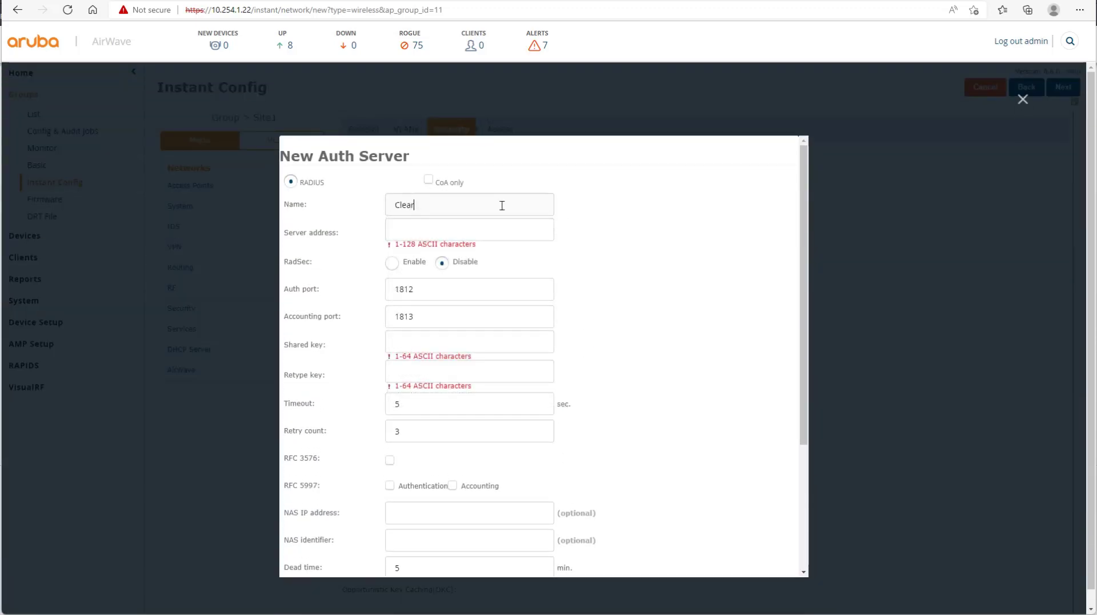
type("Pass")
type("10.254.1.23")
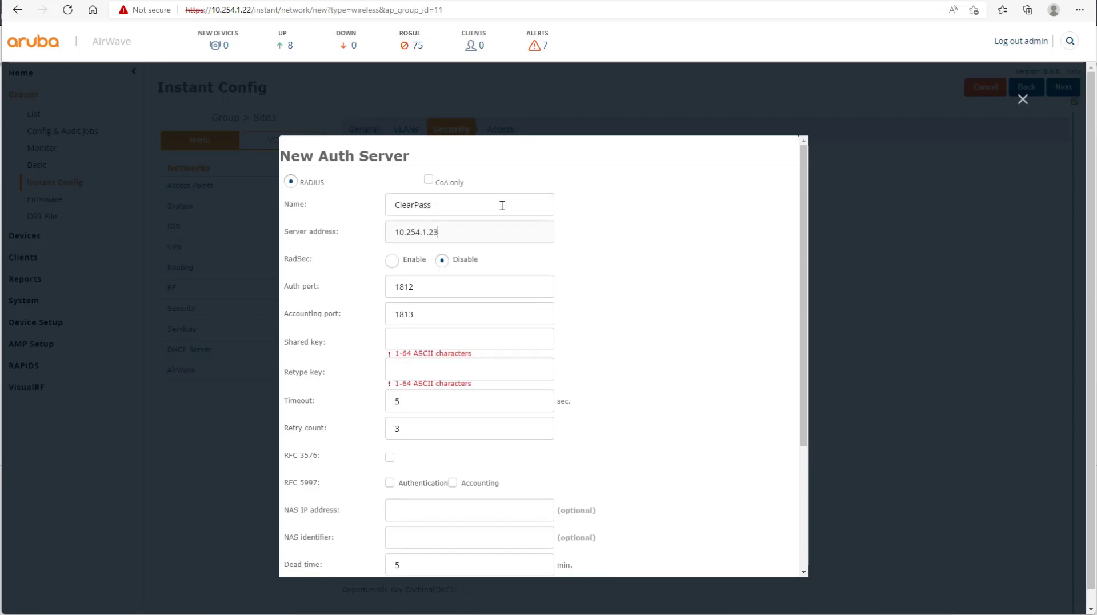
left_click(409, 341)
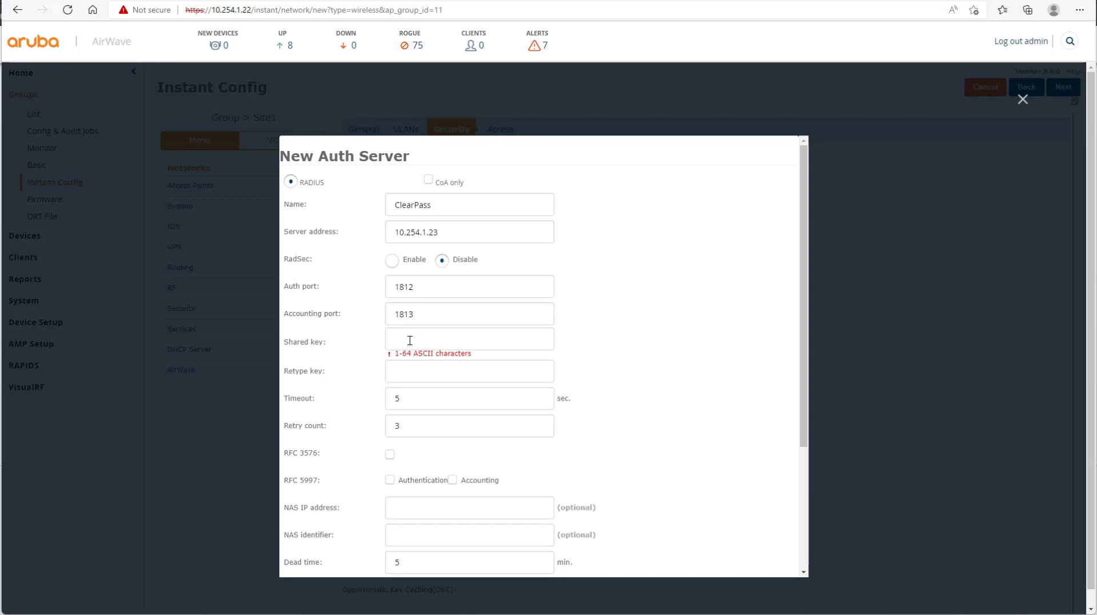
type("•••••••")
key("Tab")
type("••••••••")
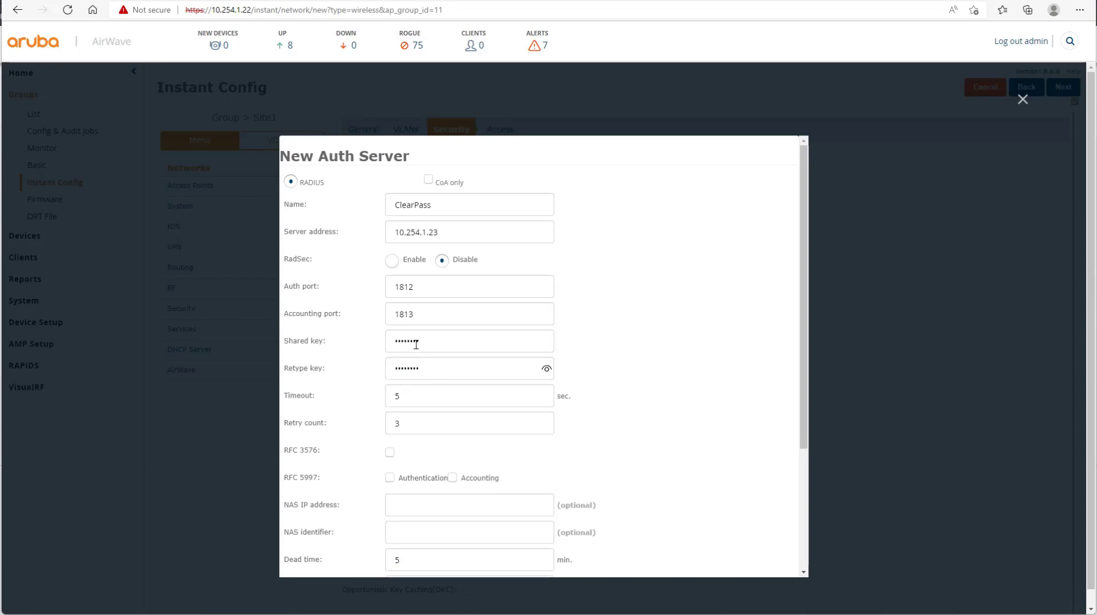
scroll(588, 419, "down", 3)
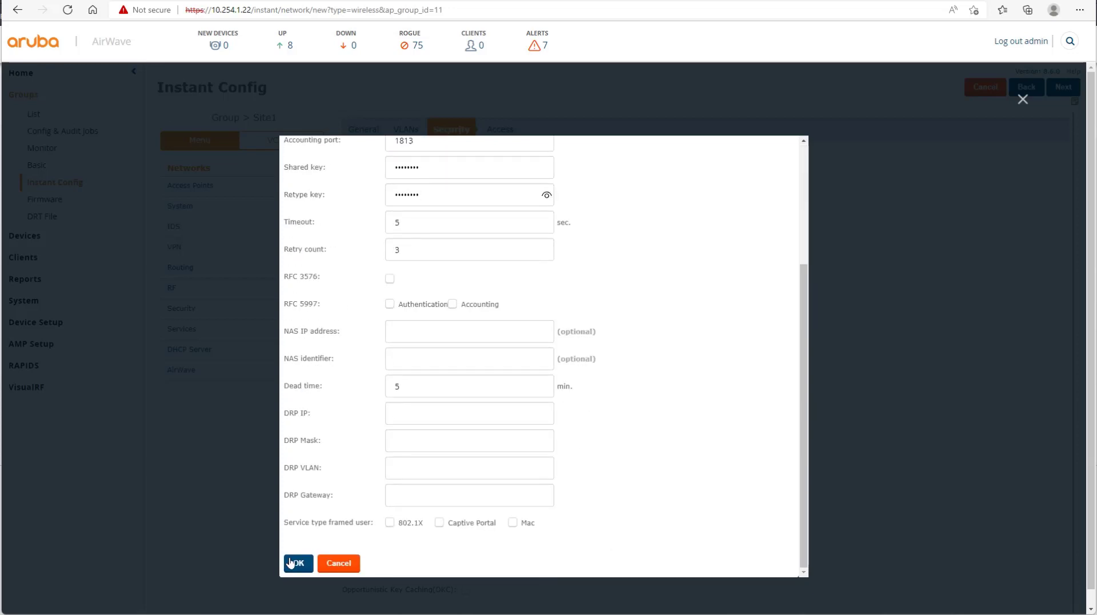
left_click(292, 563)
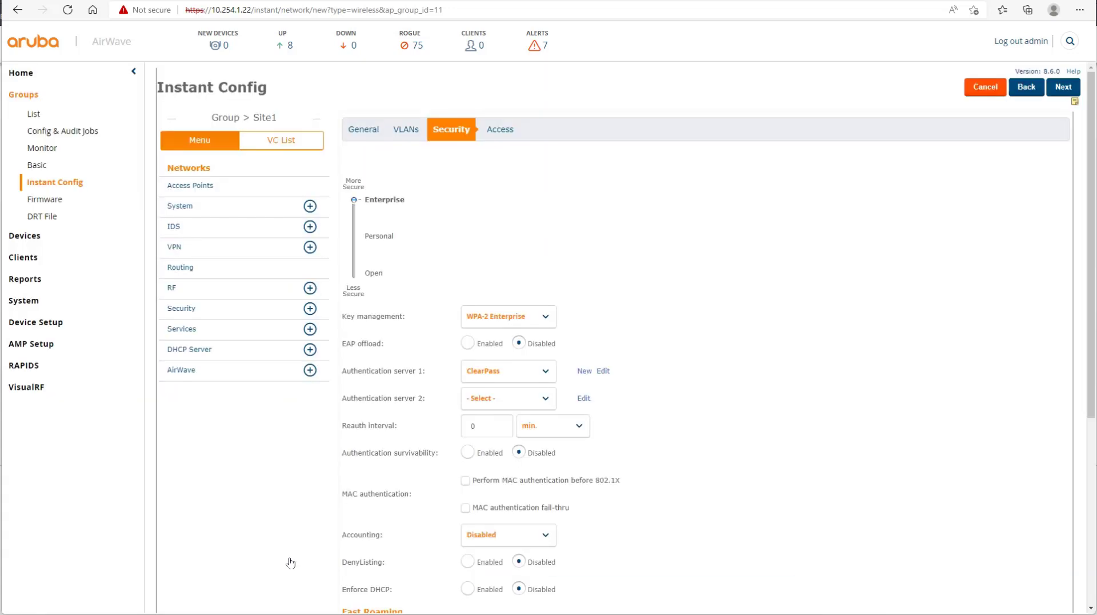
Keep unrestricted access and apply the secure-wlan network to Site1.
left_click(1062, 87)
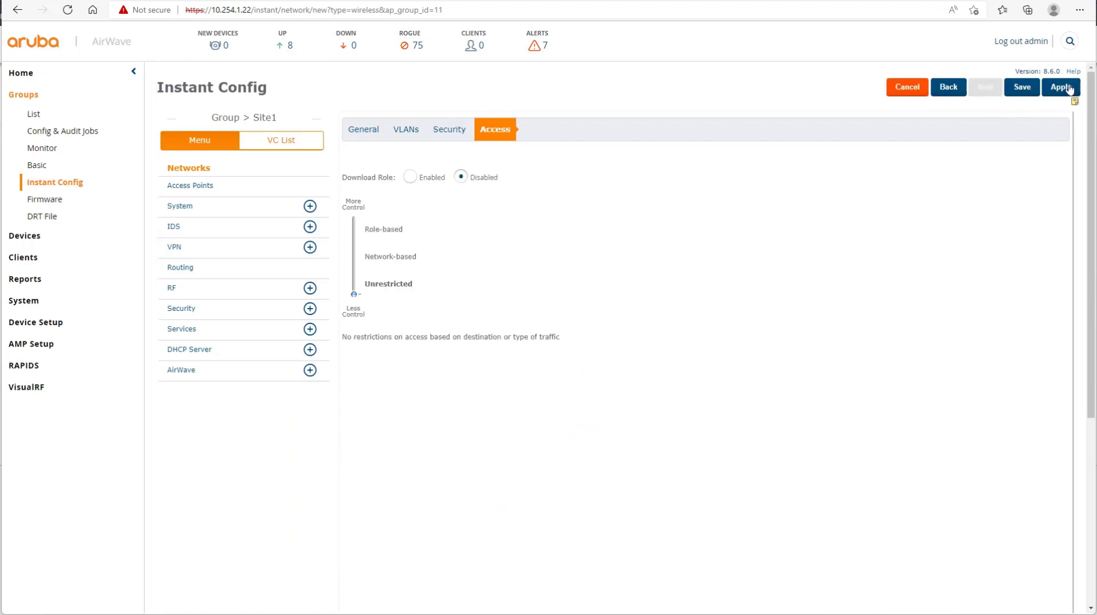
left_click(1069, 87)
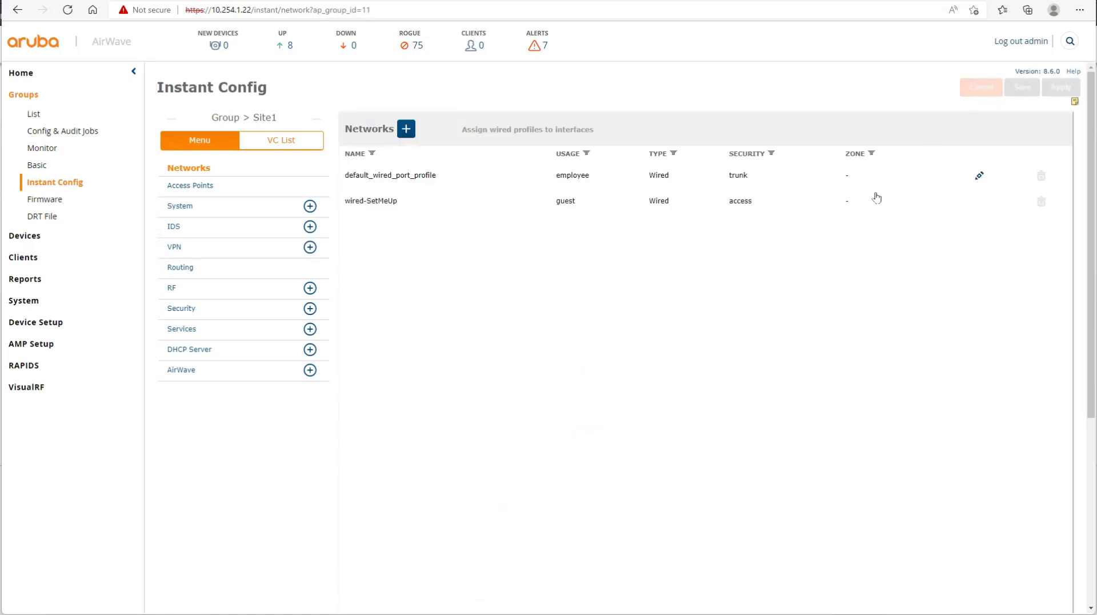
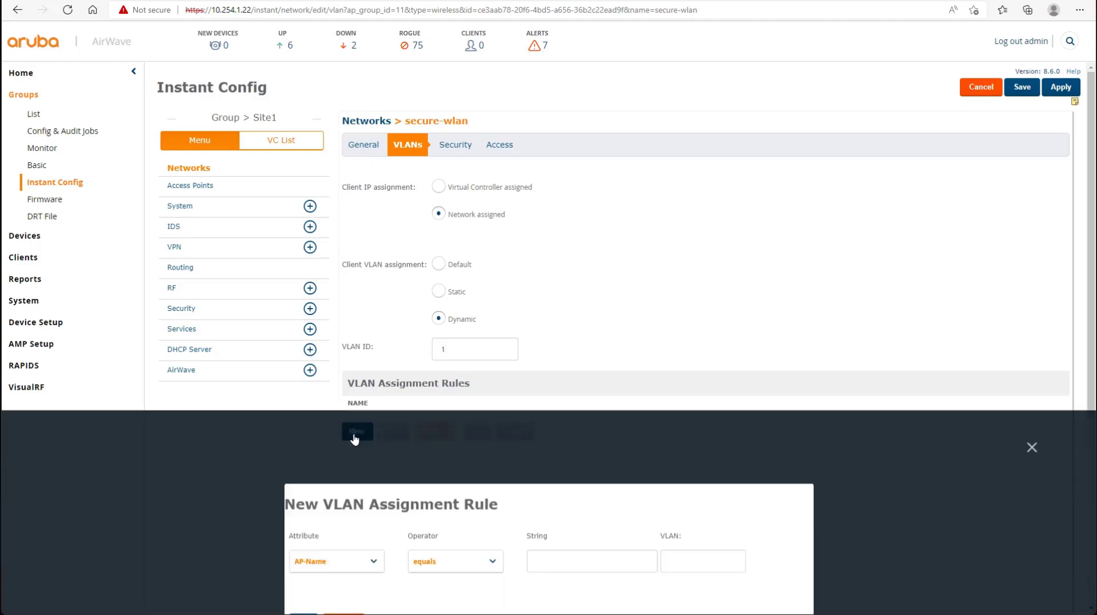
Add a secure-wlan rule: if User-Name contains 'user', assign VLAN 51.
left_click(351, 222)
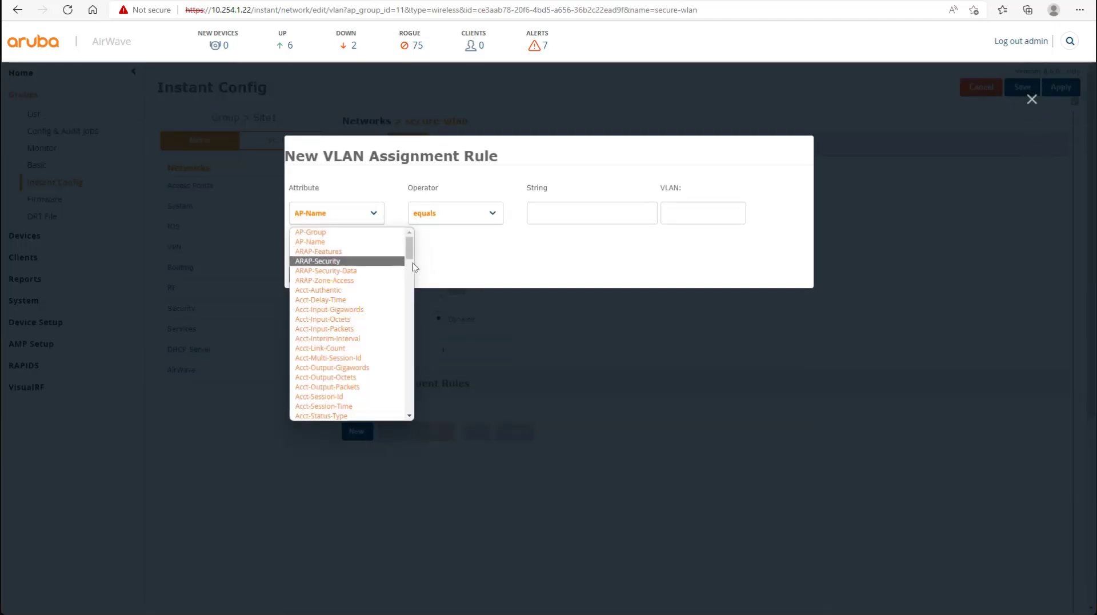
scroll(410, 269, "down", 1)
left_click_drag(409, 254, 404, 420)
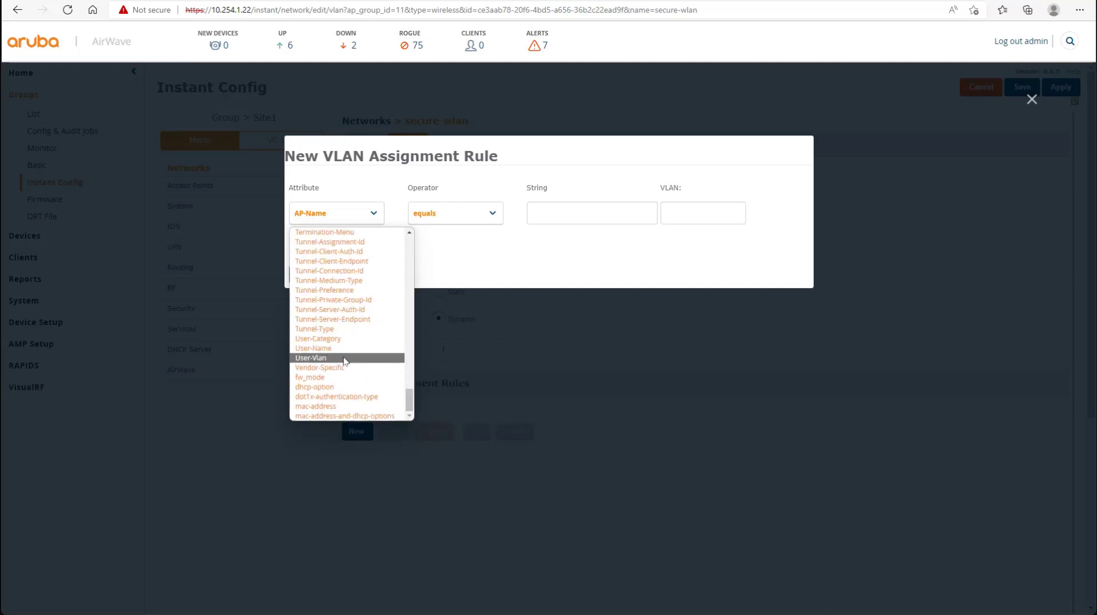
left_click(329, 348)
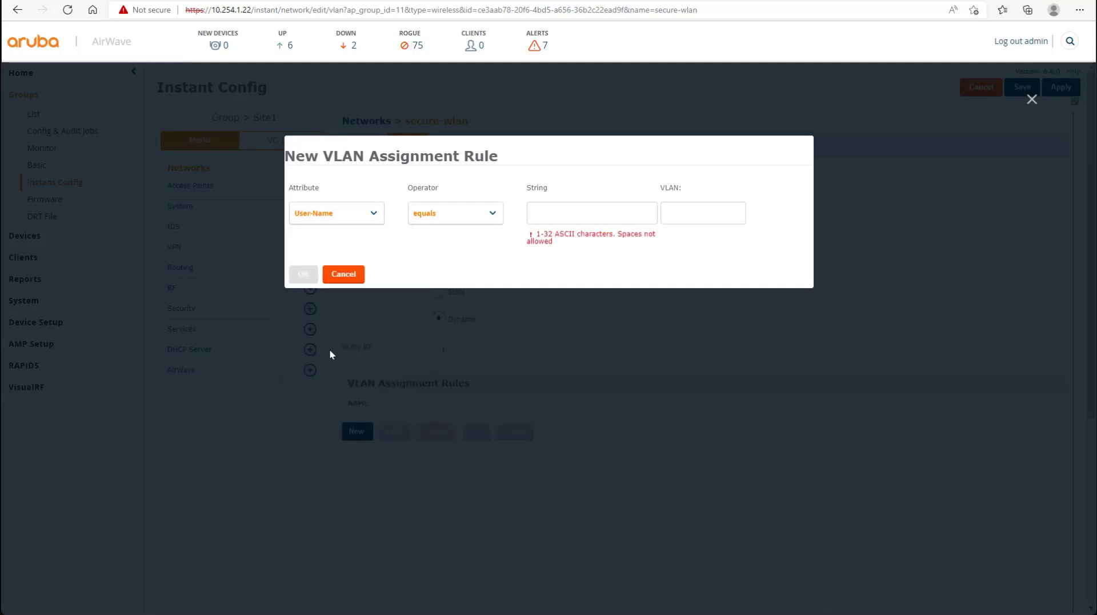
left_click(463, 218)
left_click(453, 232)
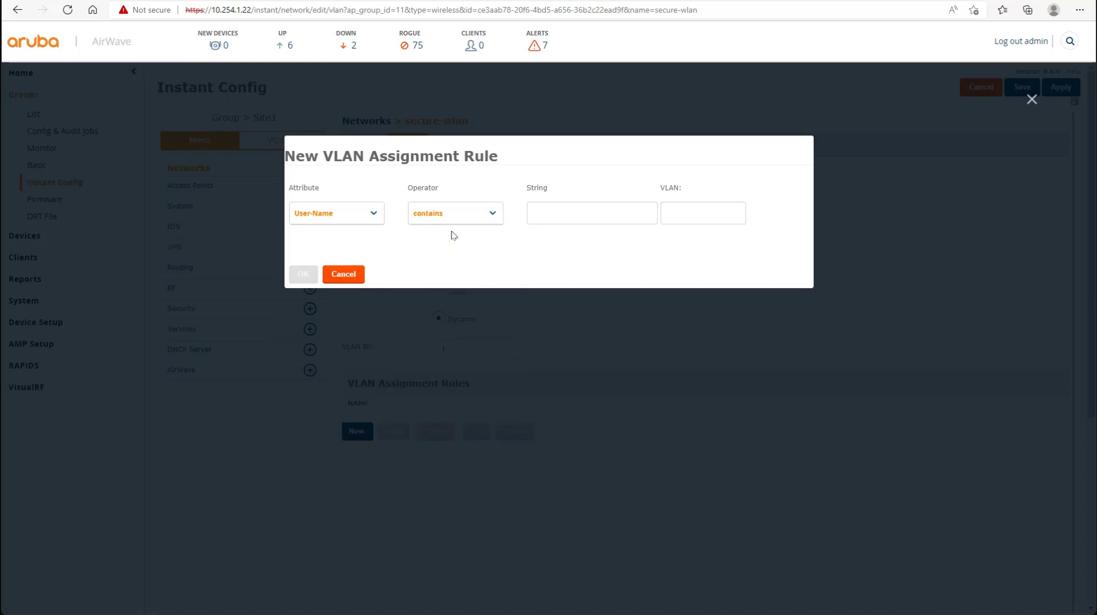
left_click(555, 208)
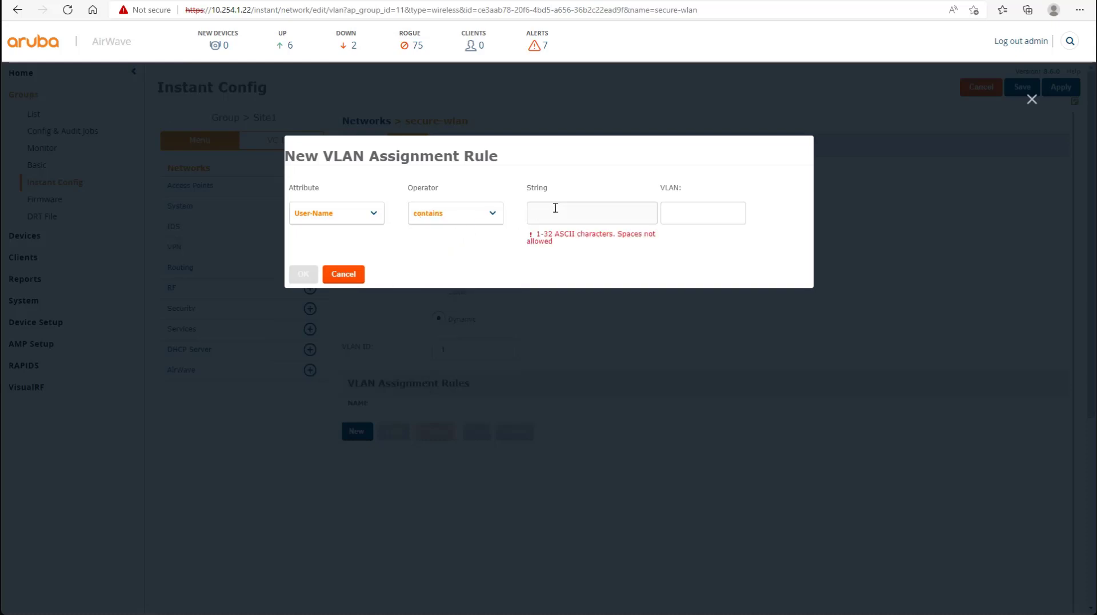
type("user")
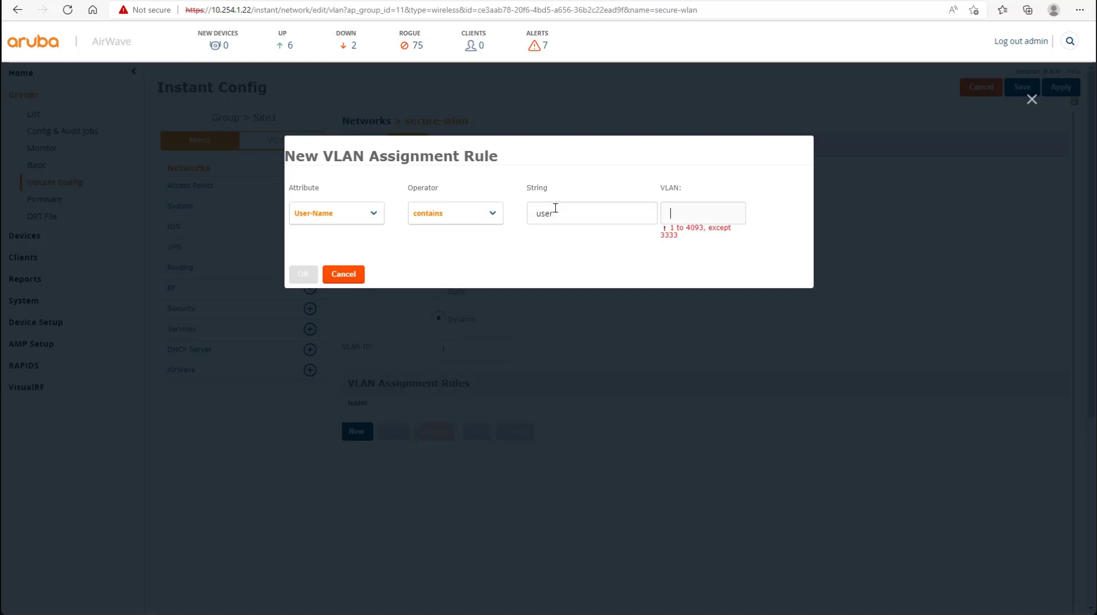
type("51")
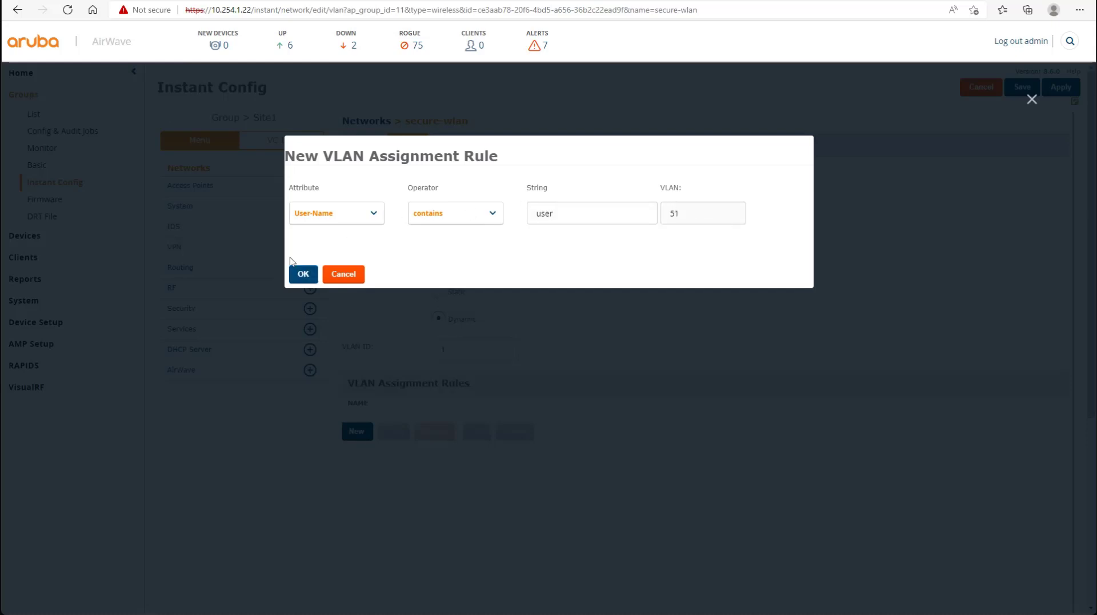
left_click(302, 275)
Add a rule assigning VLAN 205 when User-Name contains 'contract', then apply the changes to Site1.
left_click(356, 440)
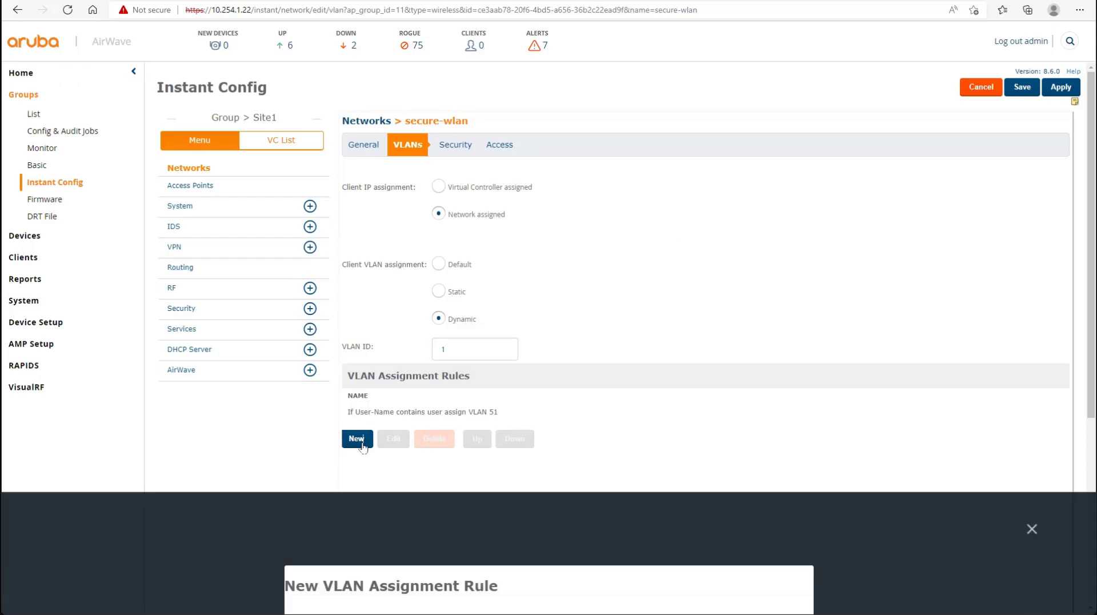
left_click(344, 212)
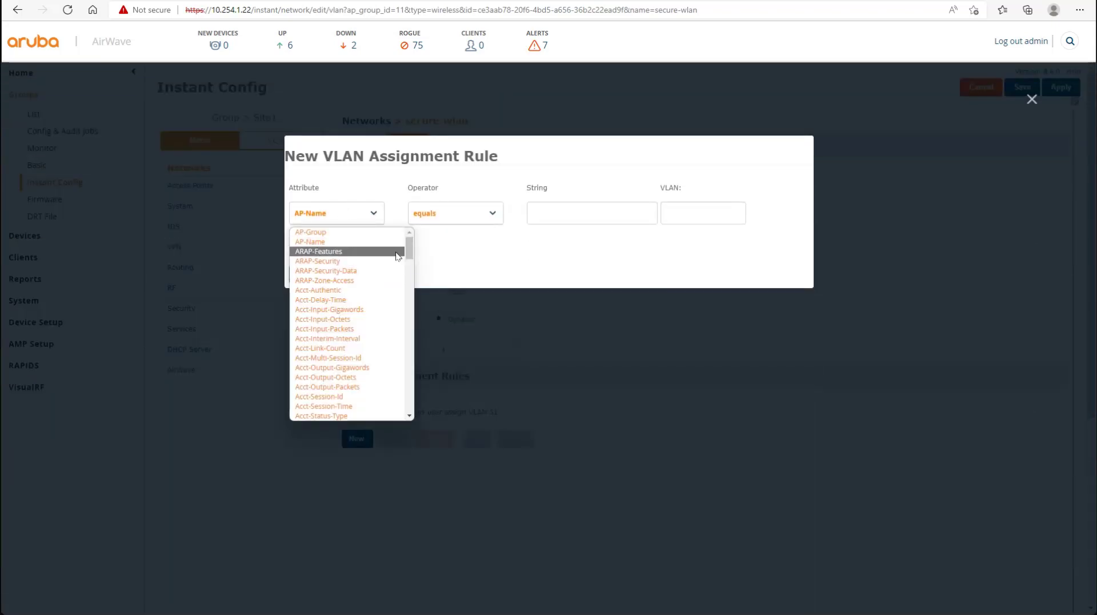
left_click_drag(409, 247, 425, 460)
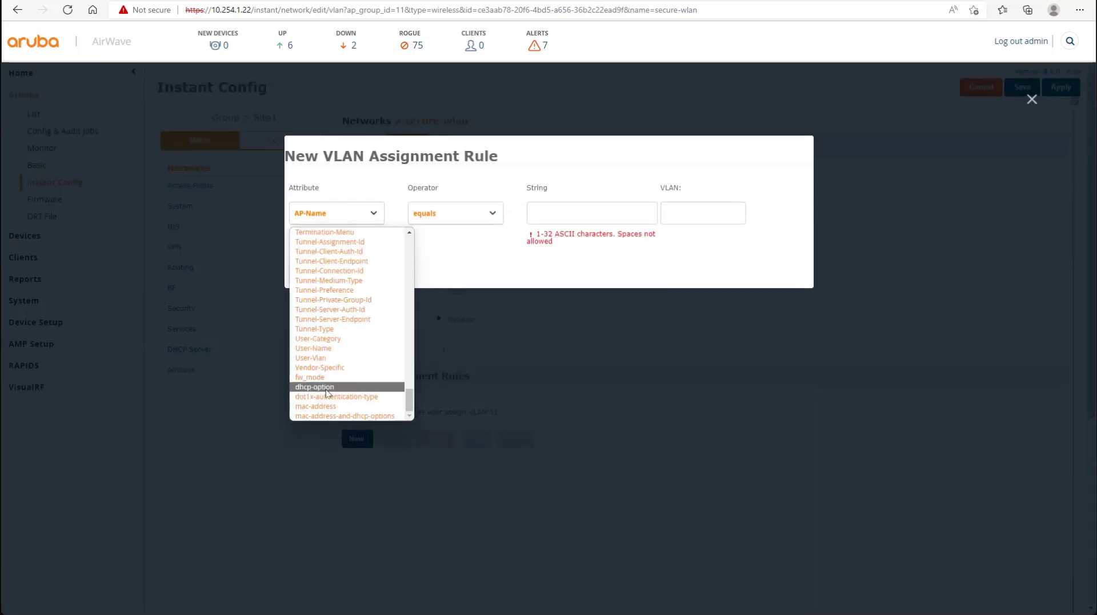
left_click(333, 349)
left_click(461, 213)
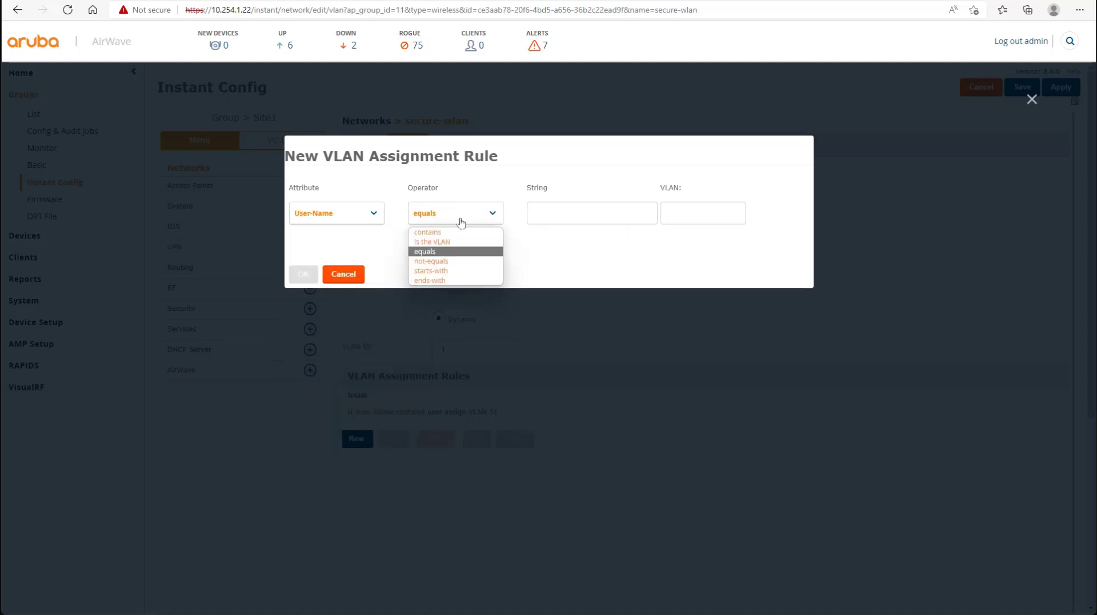
left_click(460, 232)
left_click(550, 211)
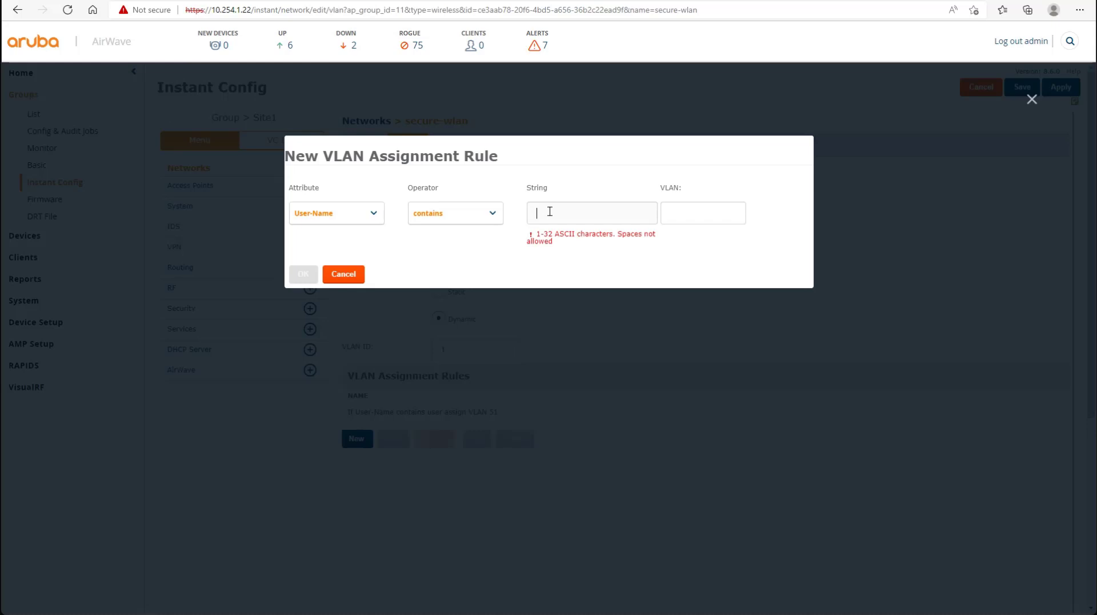
type("contract")
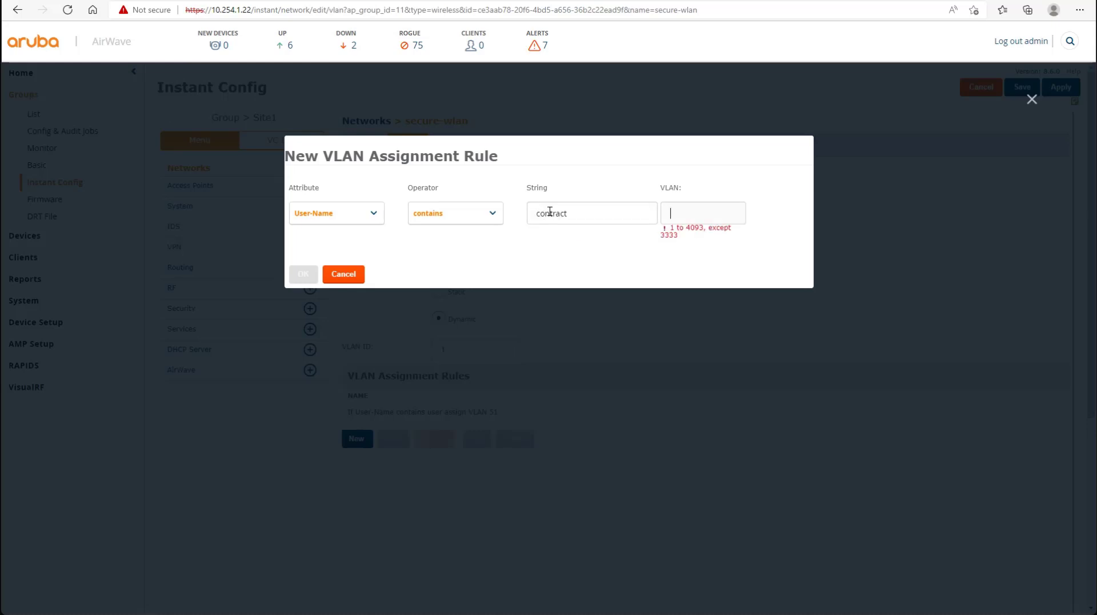
type("205")
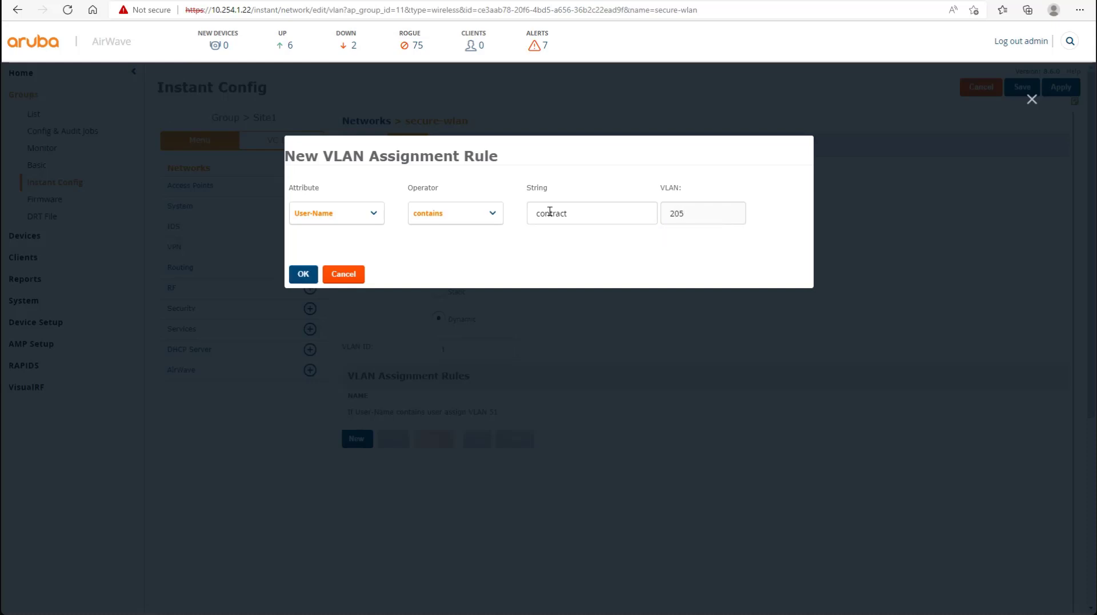
left_click(299, 276)
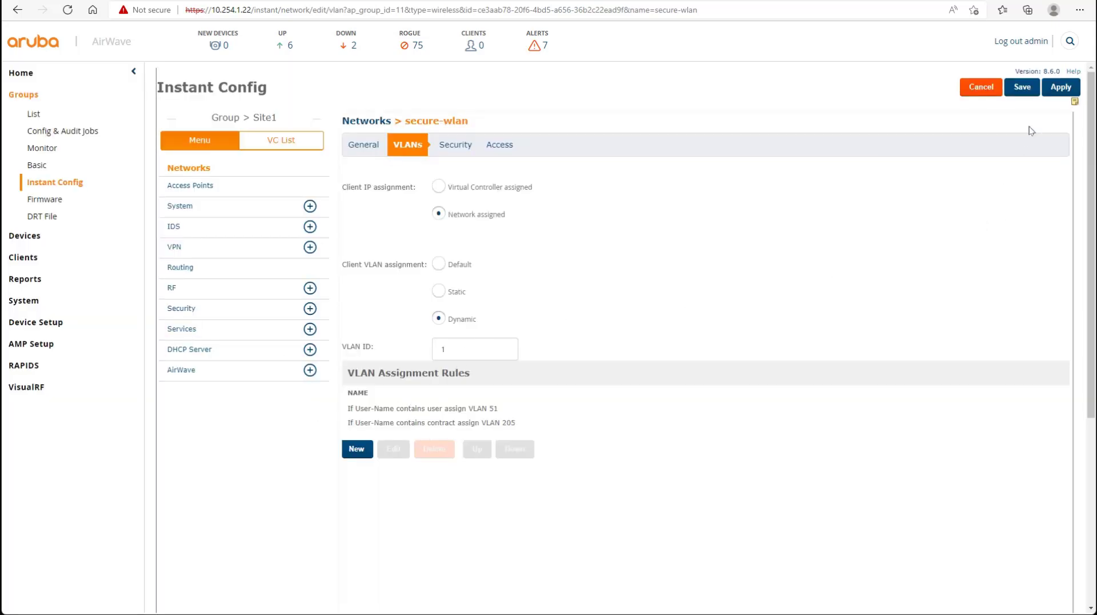
left_click(1060, 88)
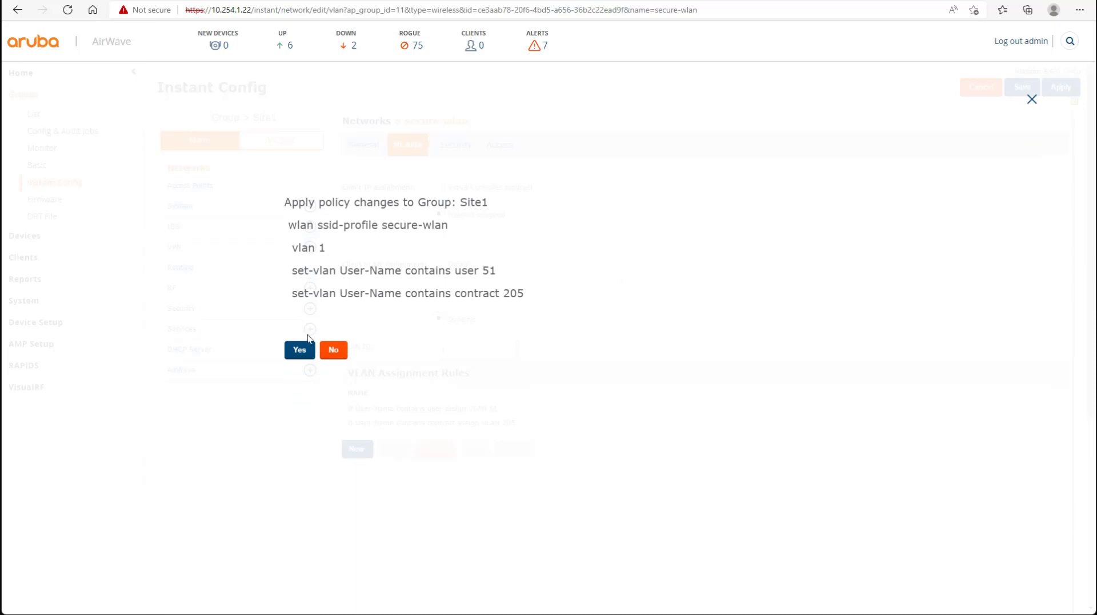
left_click(300, 350)
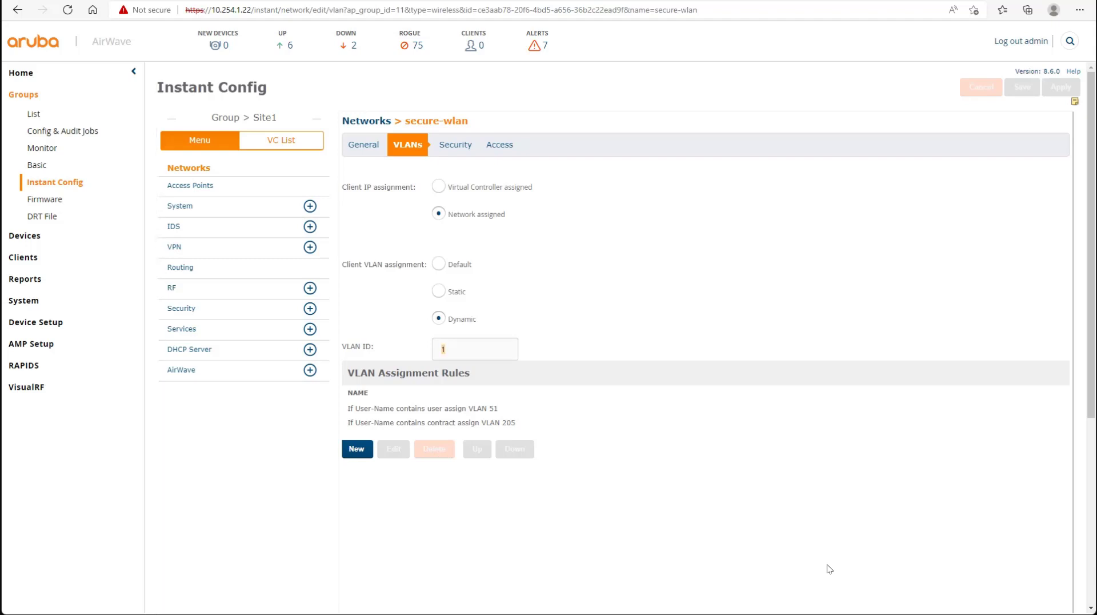
On the remote laptop, bring up the available wireless networks from the Wi-Fi adapter.
key("alt+Tab")
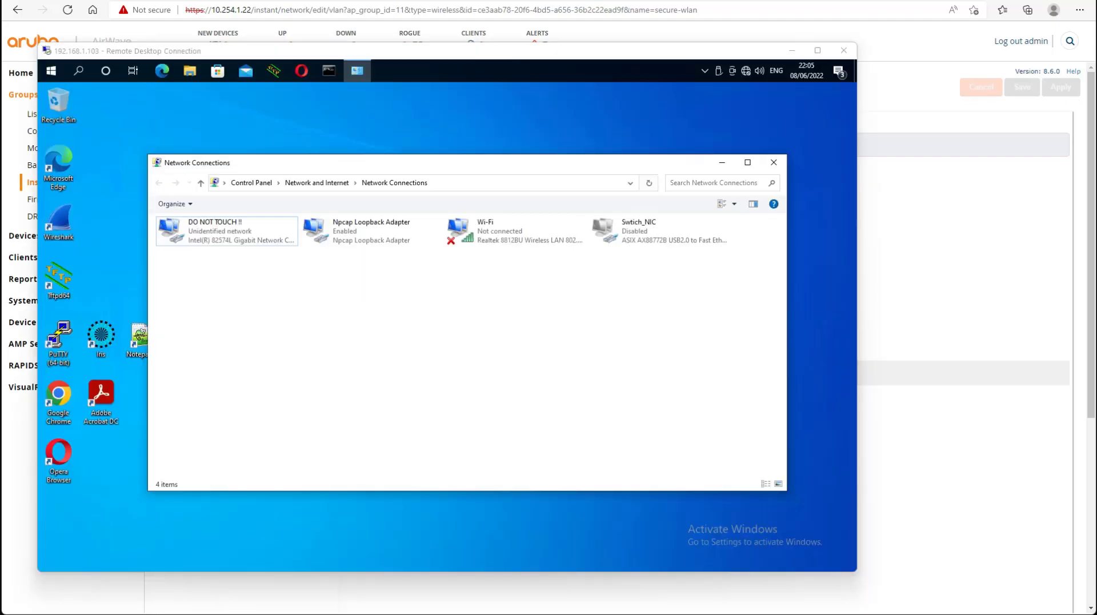
left_click(500, 231)
right_click(501, 231)
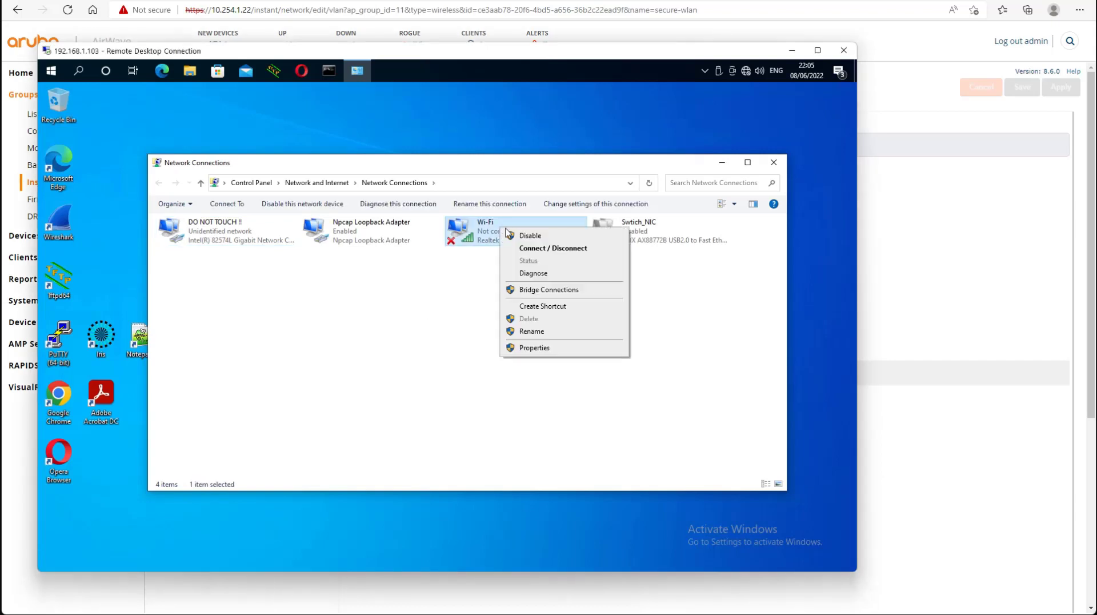
left_click(540, 247)
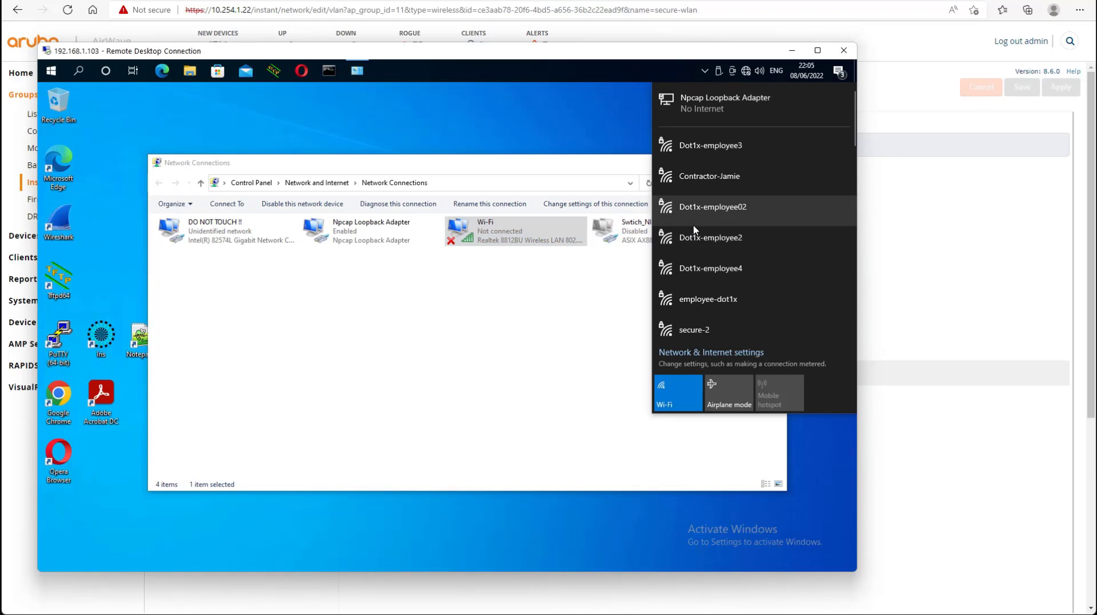
Open the secure-wlan connection properties and select the IPv4 address 10.1.51.50.
scroll(711, 245, "down", 3)
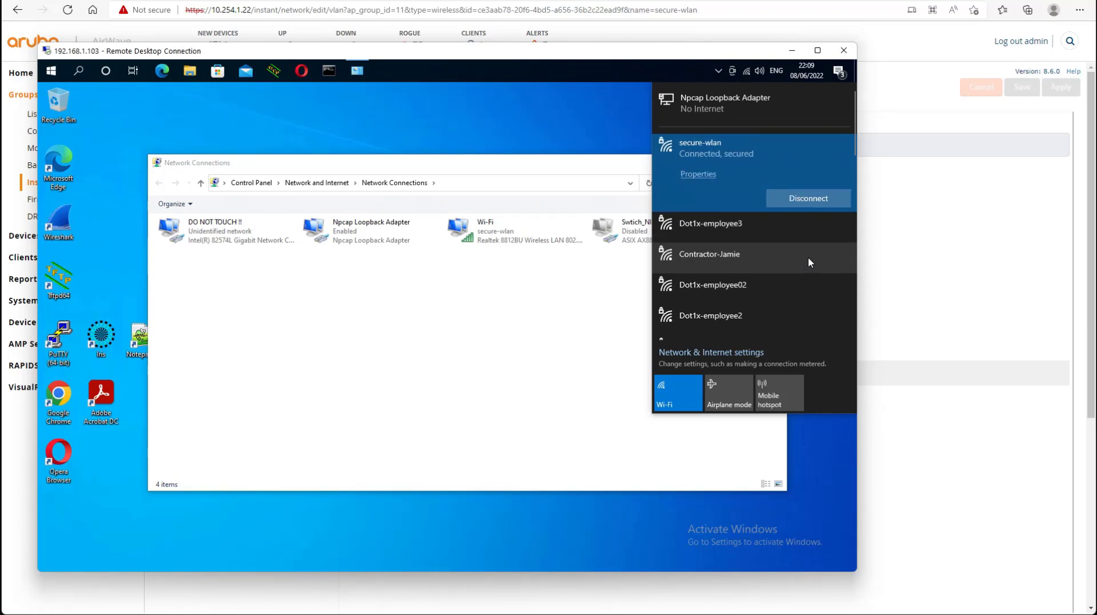
left_click(706, 175)
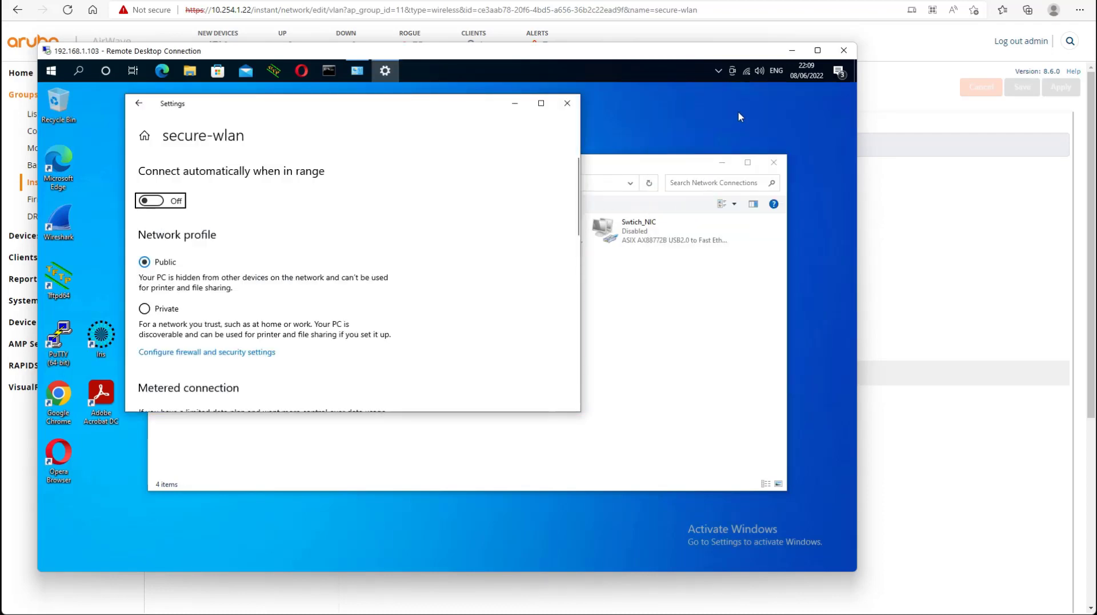
scroll(390, 257, "down", 15)
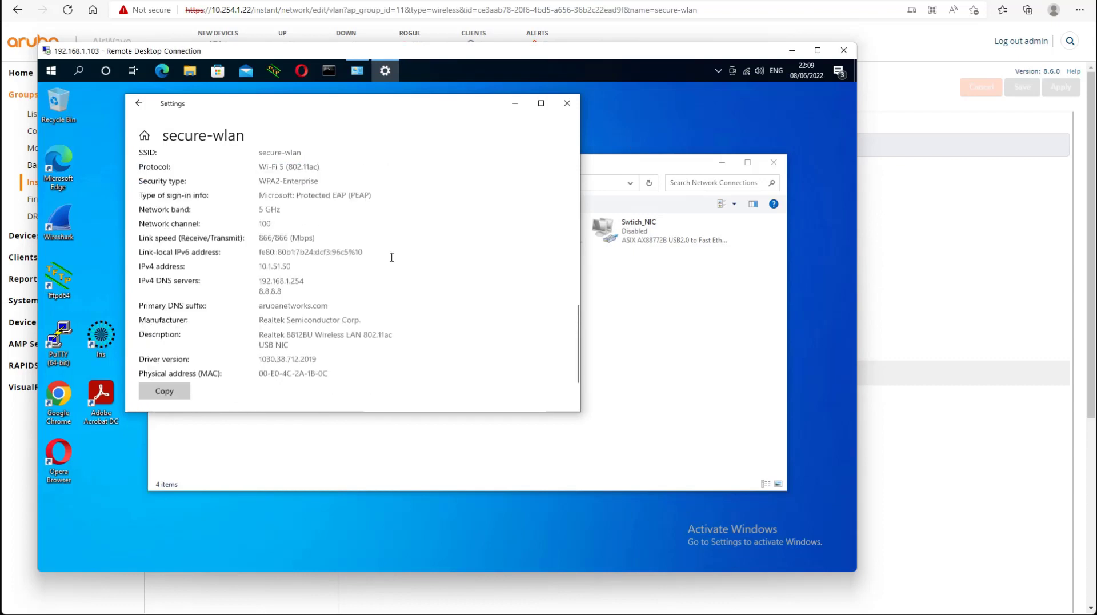
left_click_drag(291, 223, 259, 223)
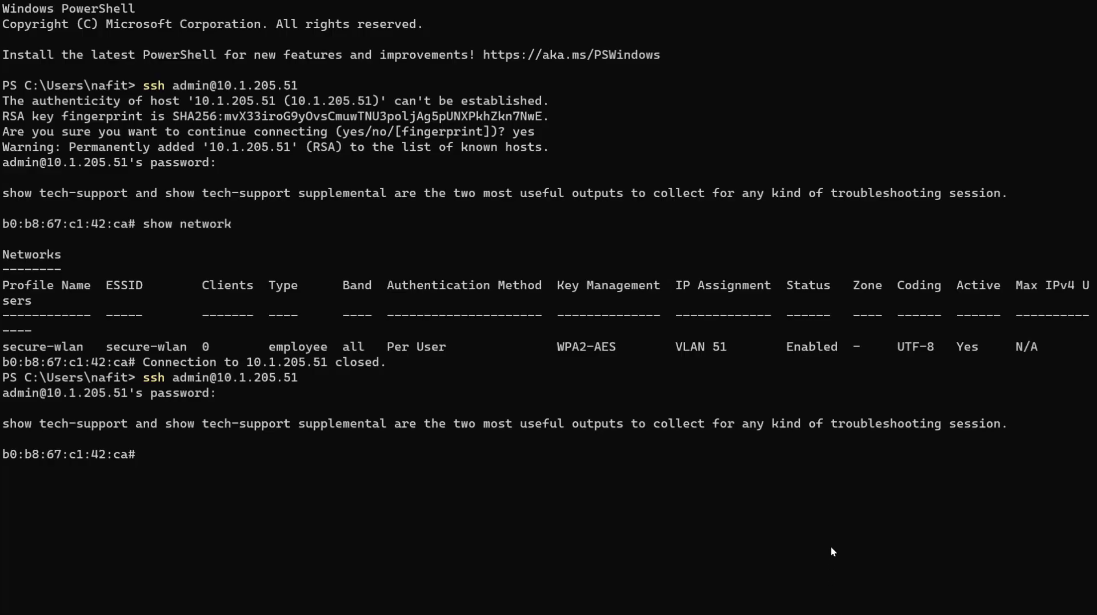
Run 'show clients' over SSH and highlight the secure-wlan ESSID and client IP 10.1.51.50.
type("show clients")
key("Return")
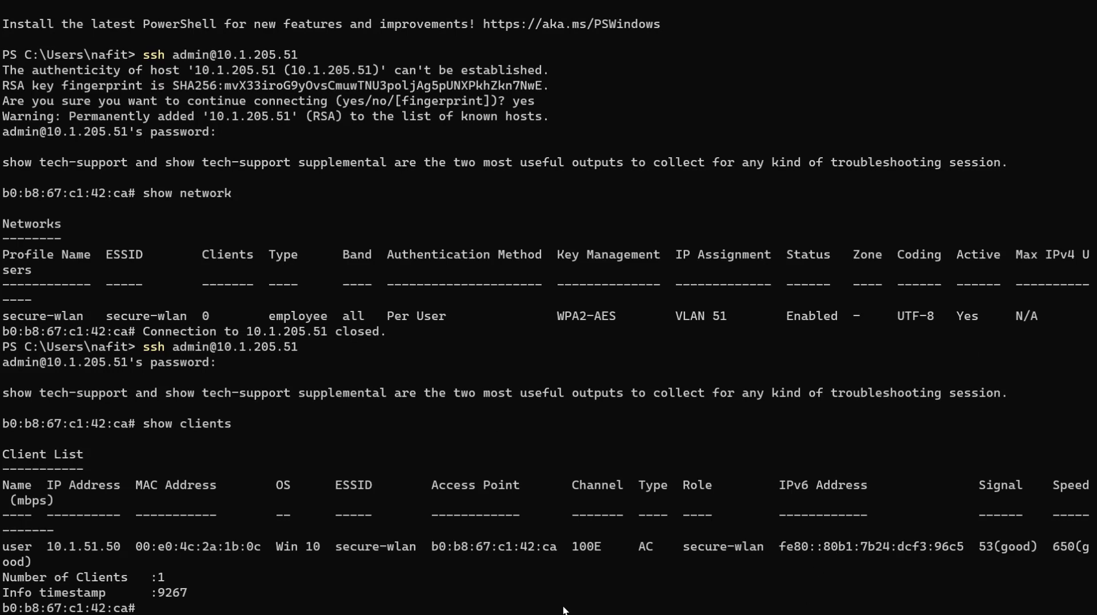
left_click_drag(389, 543, 346, 550)
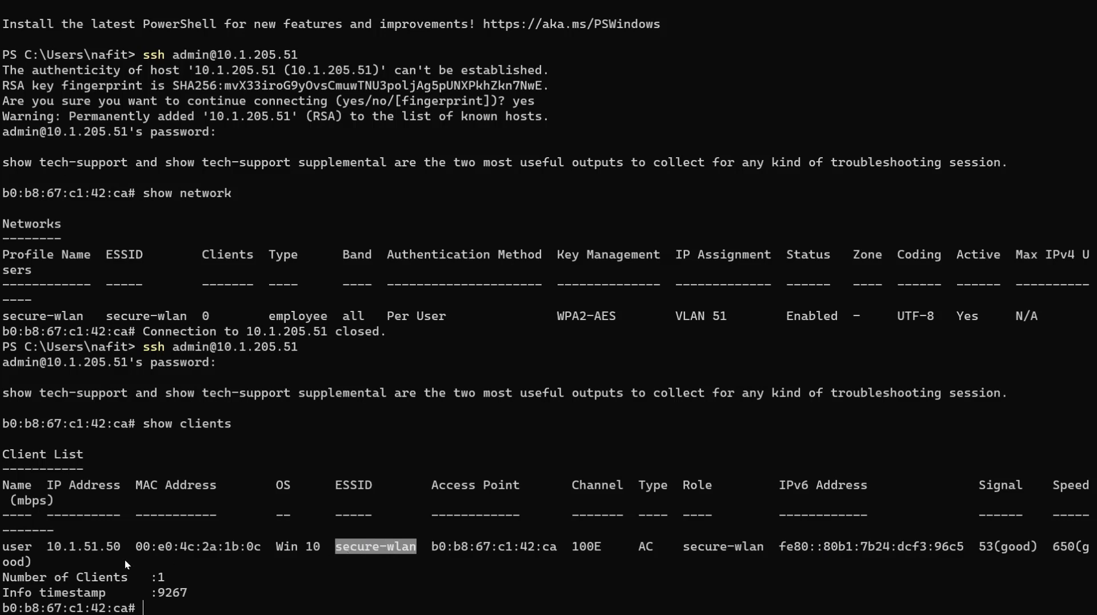
left_click_drag(48, 546, 113, 550)
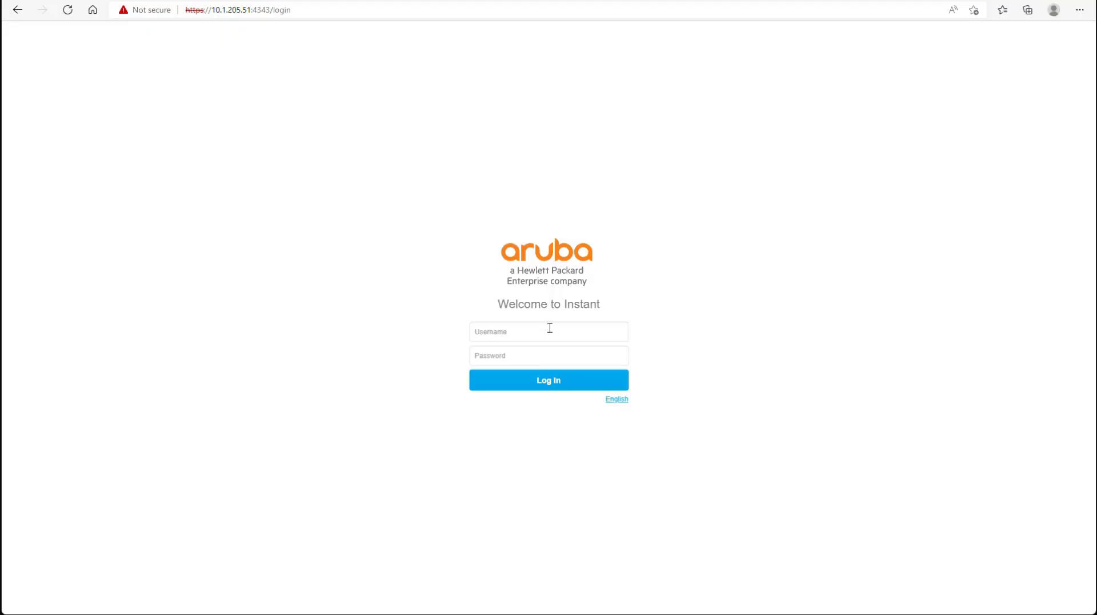
Sign in to Aruba Instant with the admin account's username and password.
left_click(550, 326)
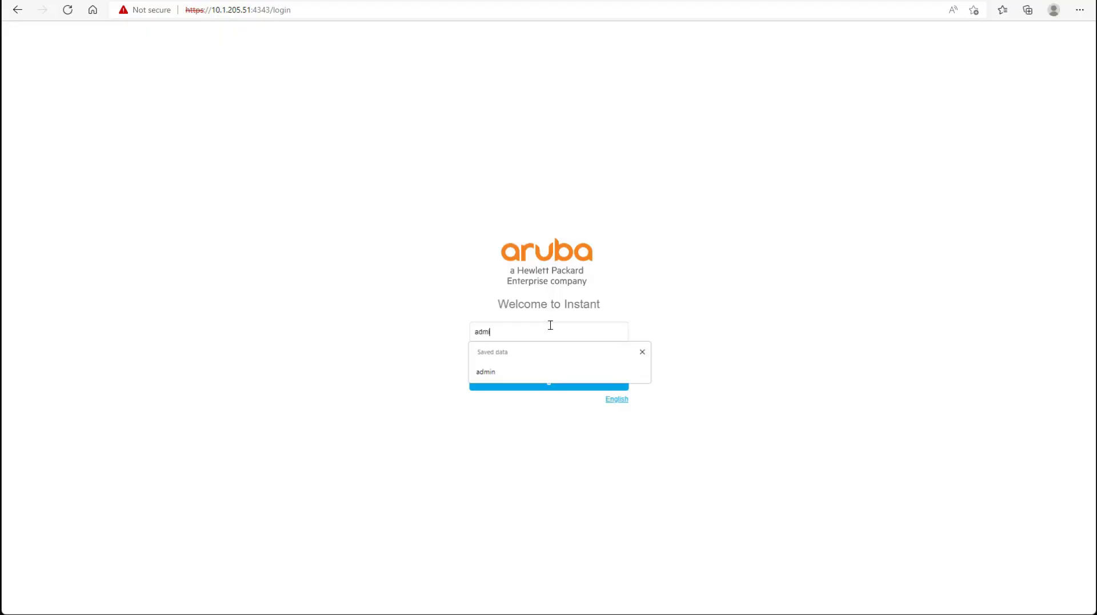
key("Tab")
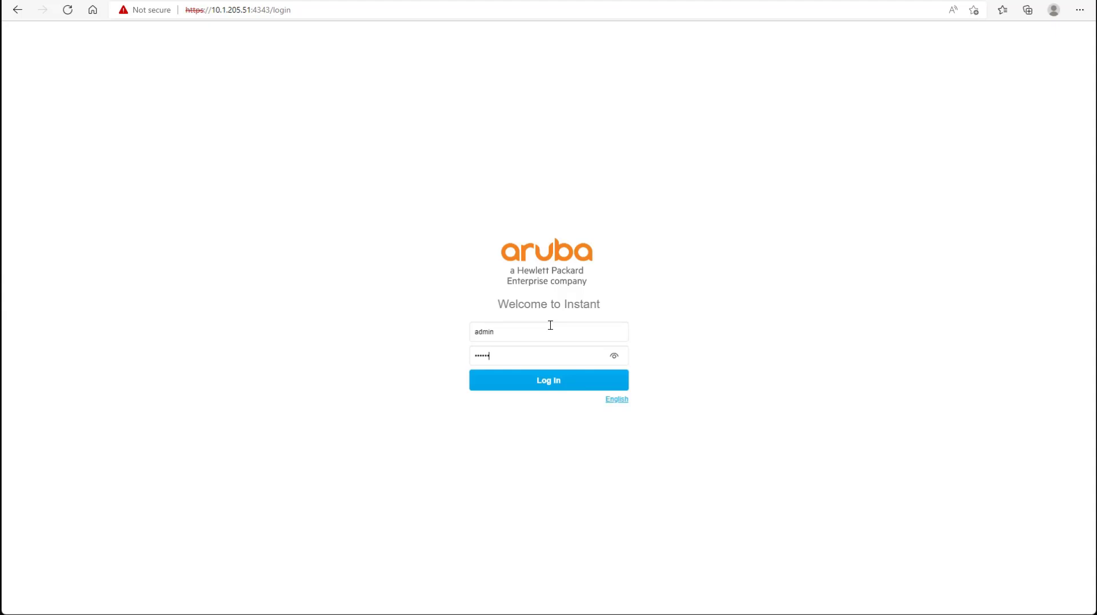
key("Return")
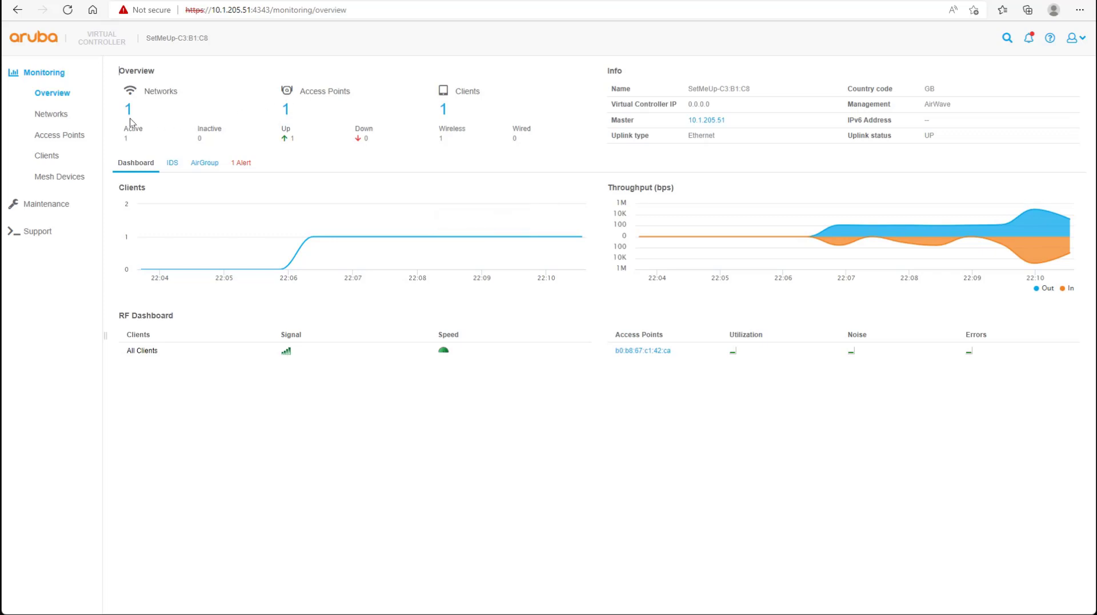
Open the user client's details and select its IP address 10.1.51.50.
left_click(444, 111)
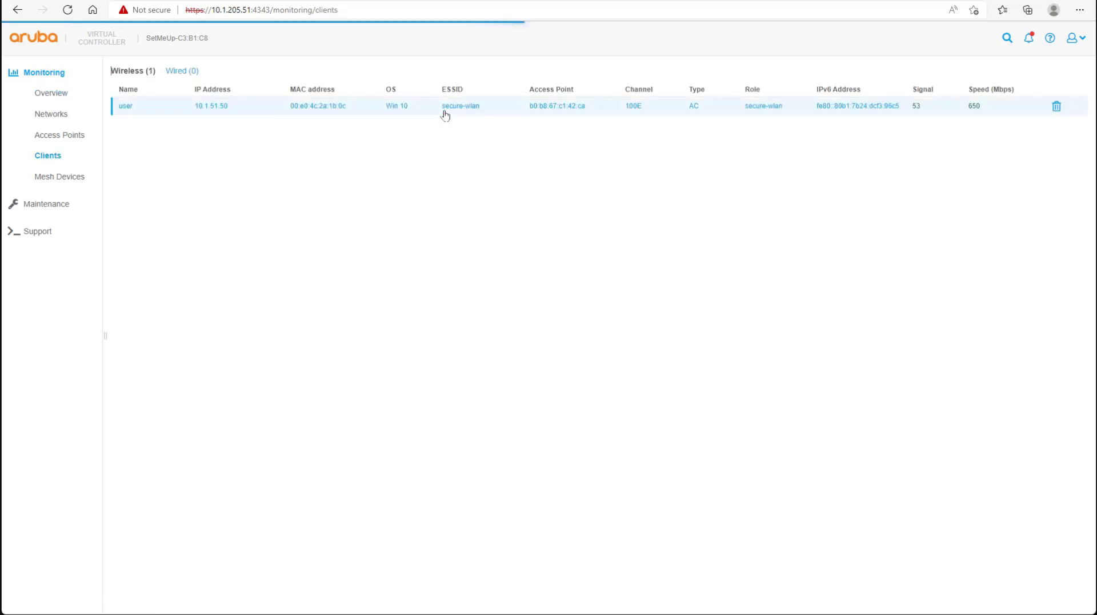
left_click(445, 113)
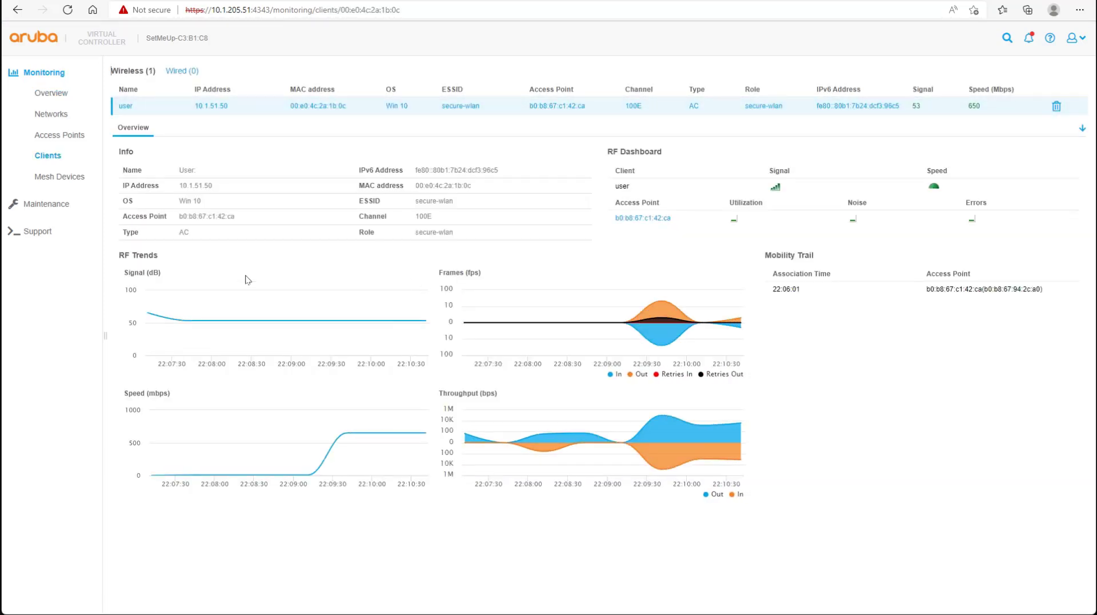
left_click_drag(216, 186, 170, 189)
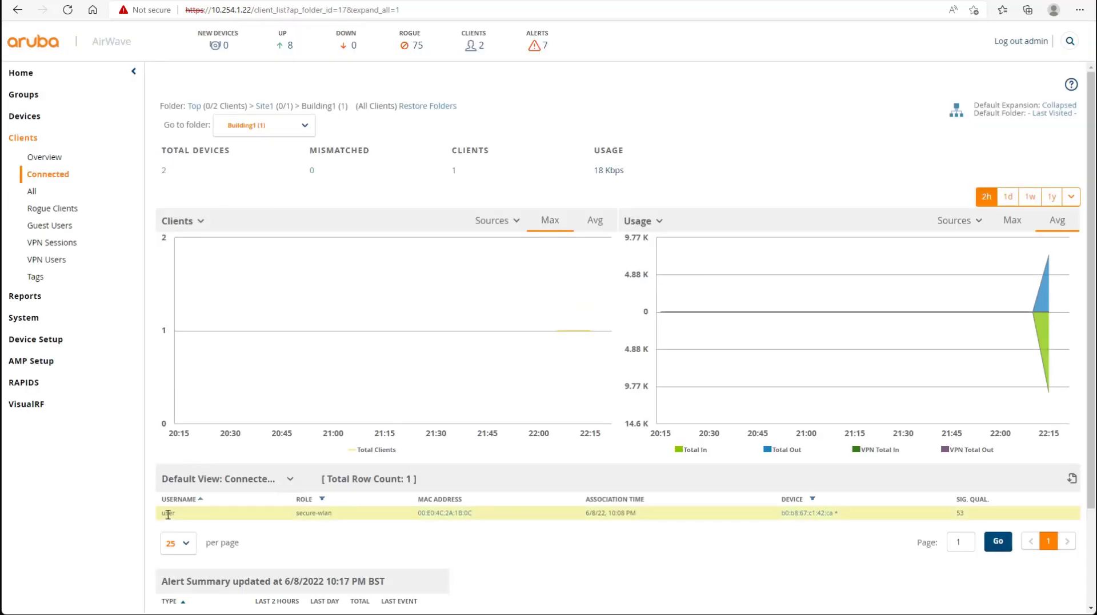
Open Client Diagnostics for the connected user, then return to the remote desktop session.
left_click(320, 517)
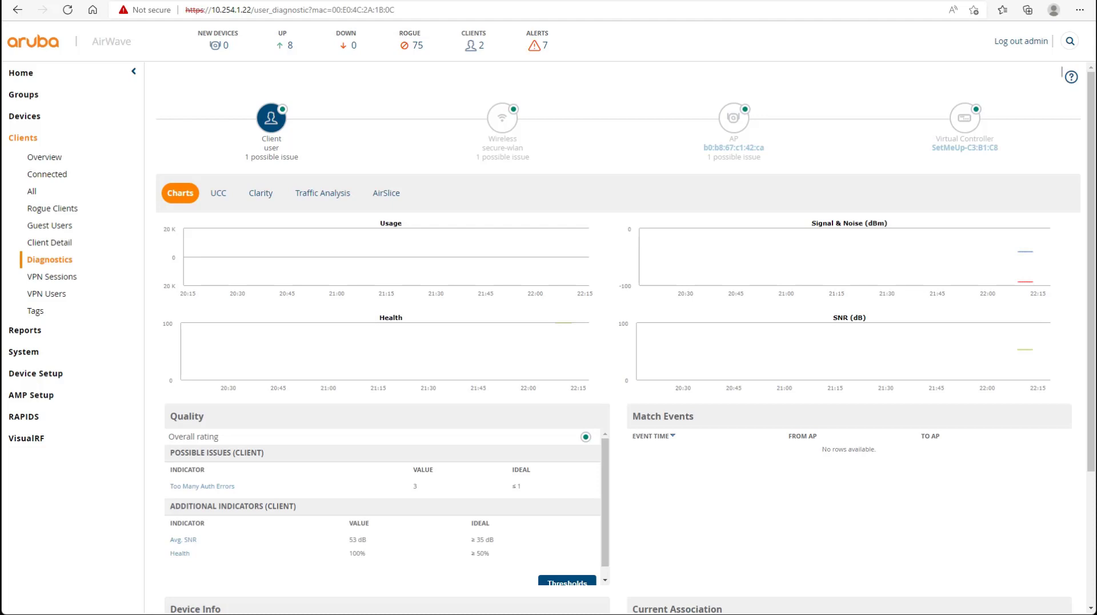
key("alt+Tab")
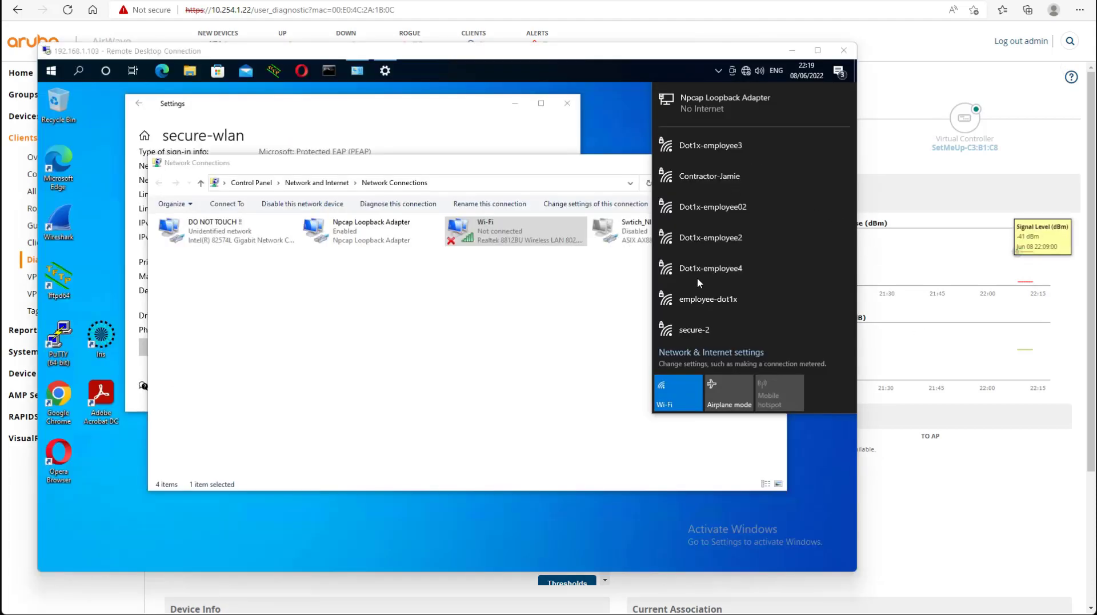
Pick secure-wlan from the network list with automatic connection turned off and start connecting.
left_click(573, 313)
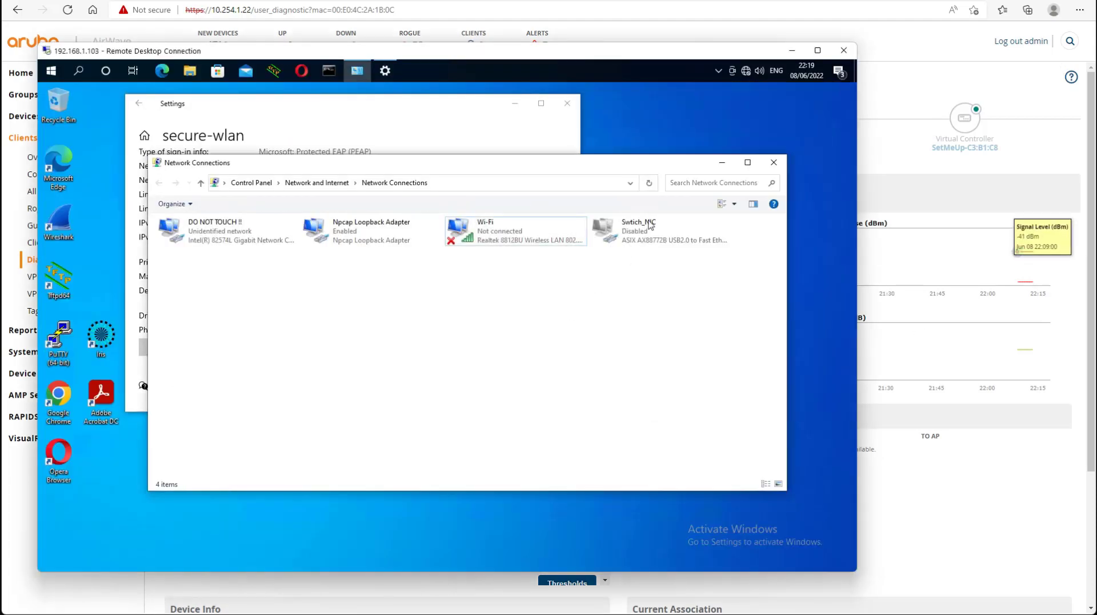
left_click(746, 73)
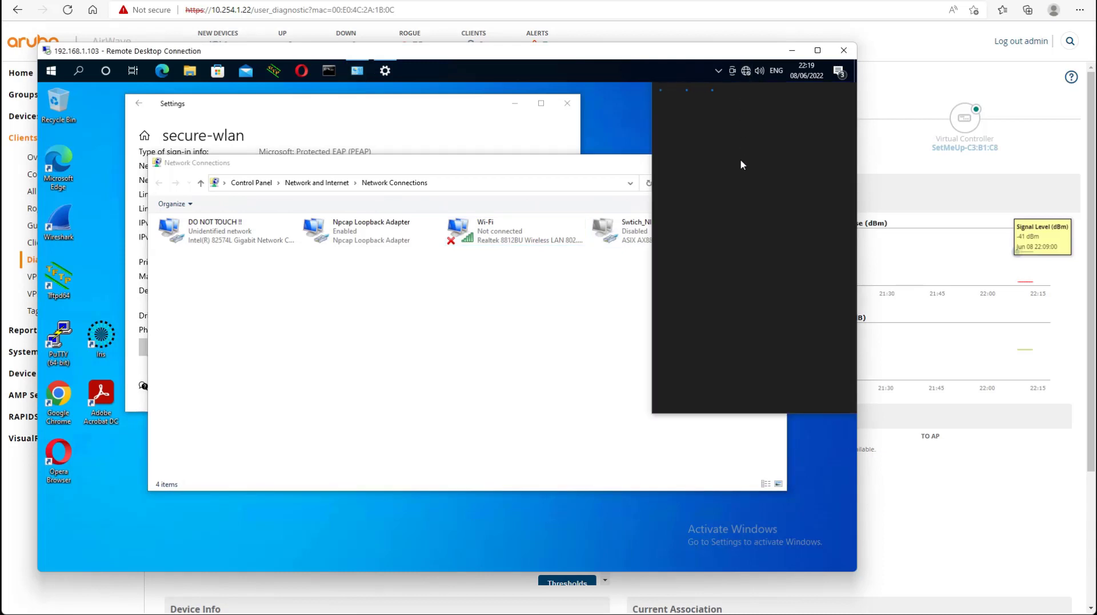
scroll(753, 214, "down", 3)
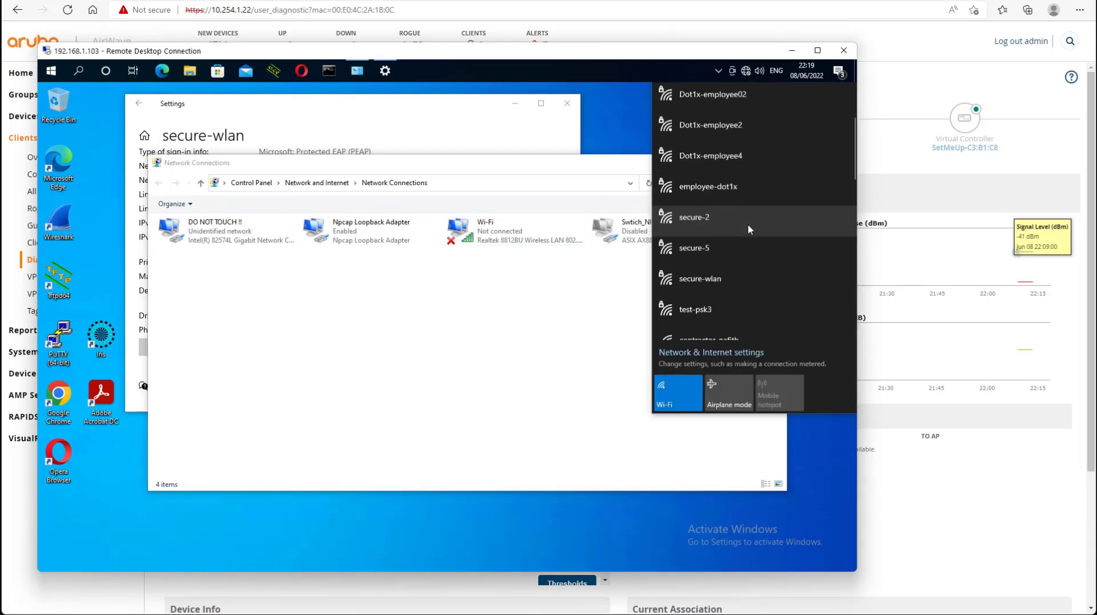
left_click(713, 277)
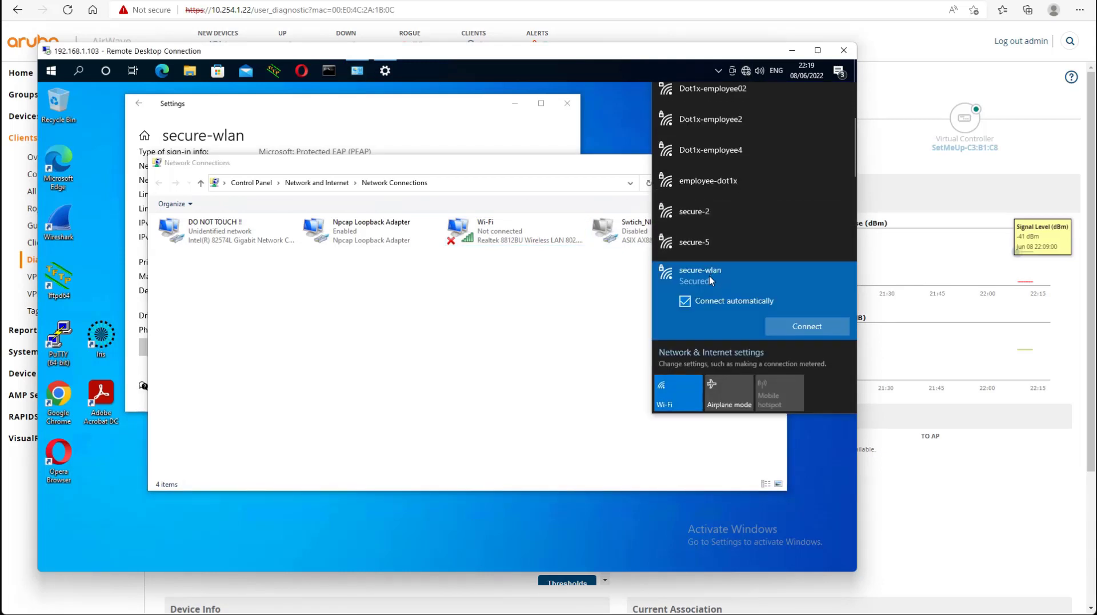
left_click(718, 302)
left_click(815, 330)
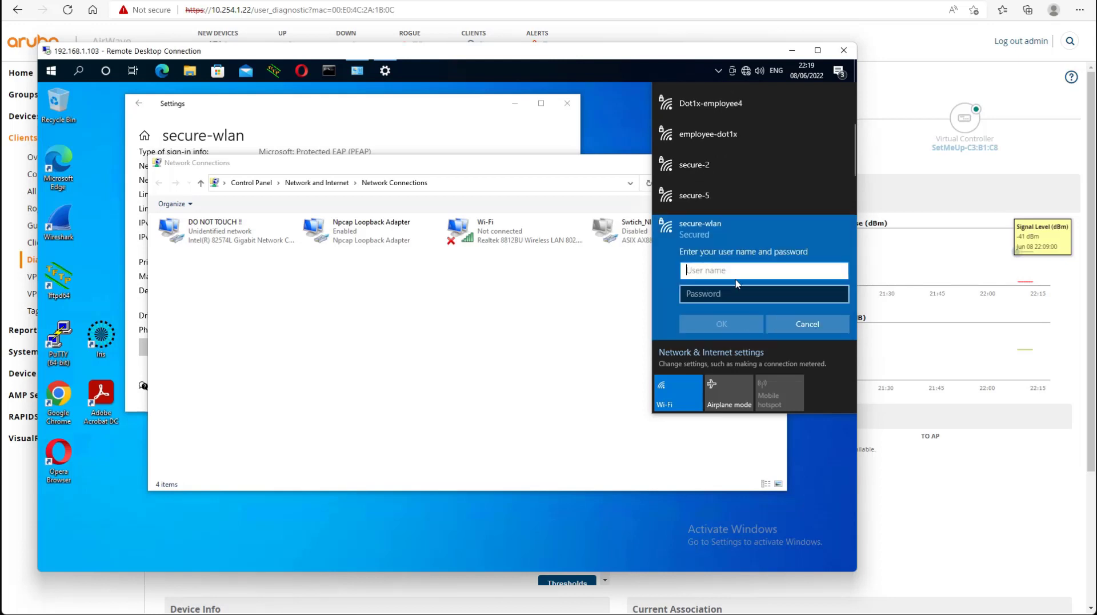
Sign in to secure-wlan as the contractor user with its password.
type("contractor")
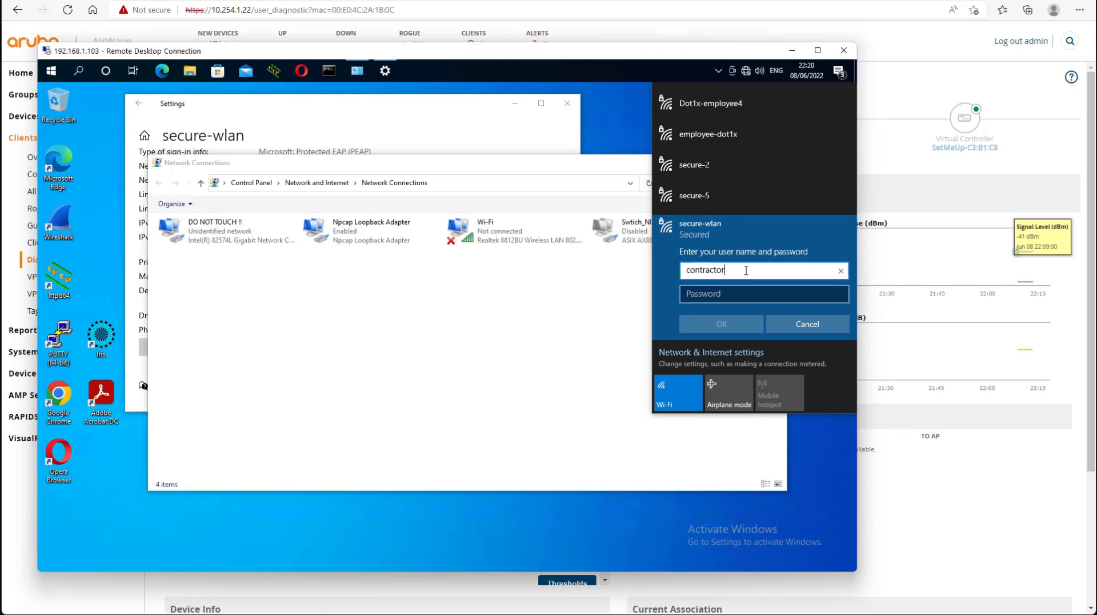
key("Tab")
type("•••••")
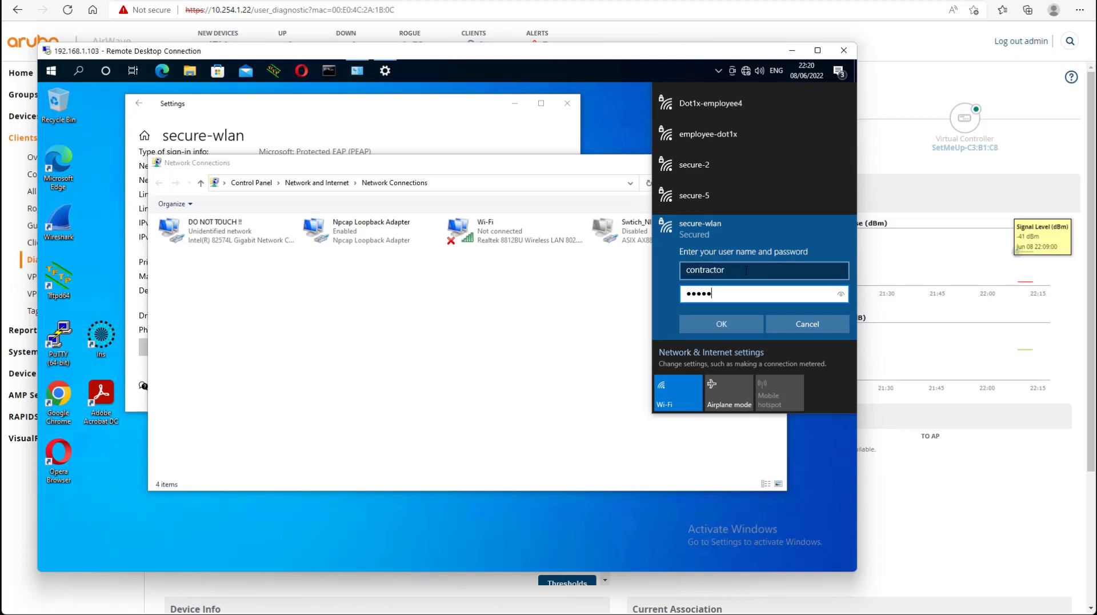
key("Return")
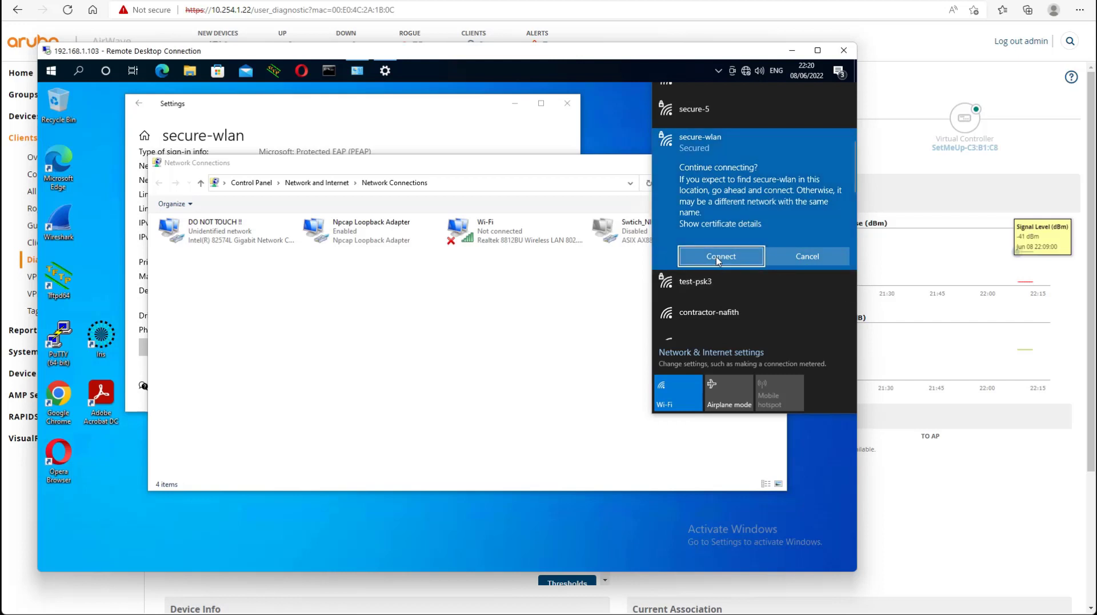
left_click(719, 257)
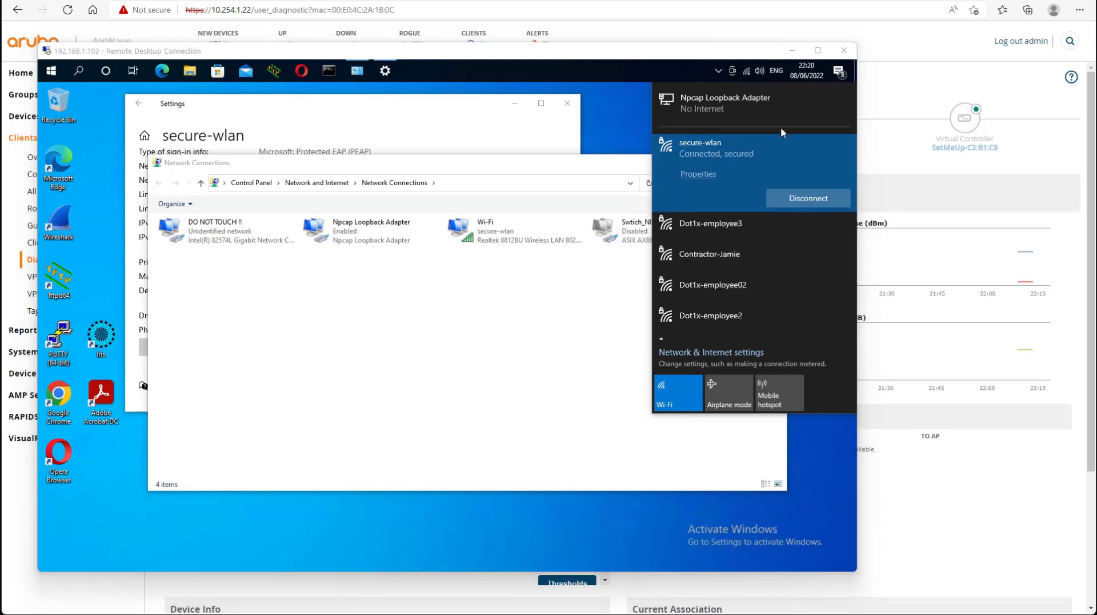
Confirm the secure-wlan IPv4 address is 10.1.205.52, then close the properties window.
left_click(698, 173)
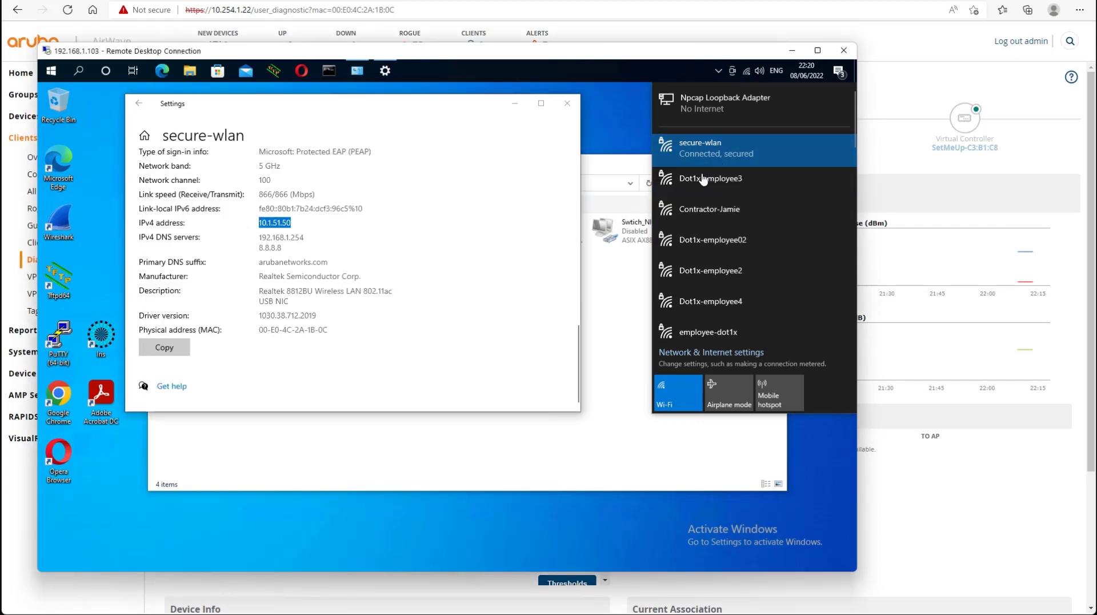
scroll(311, 300, "down", 10)
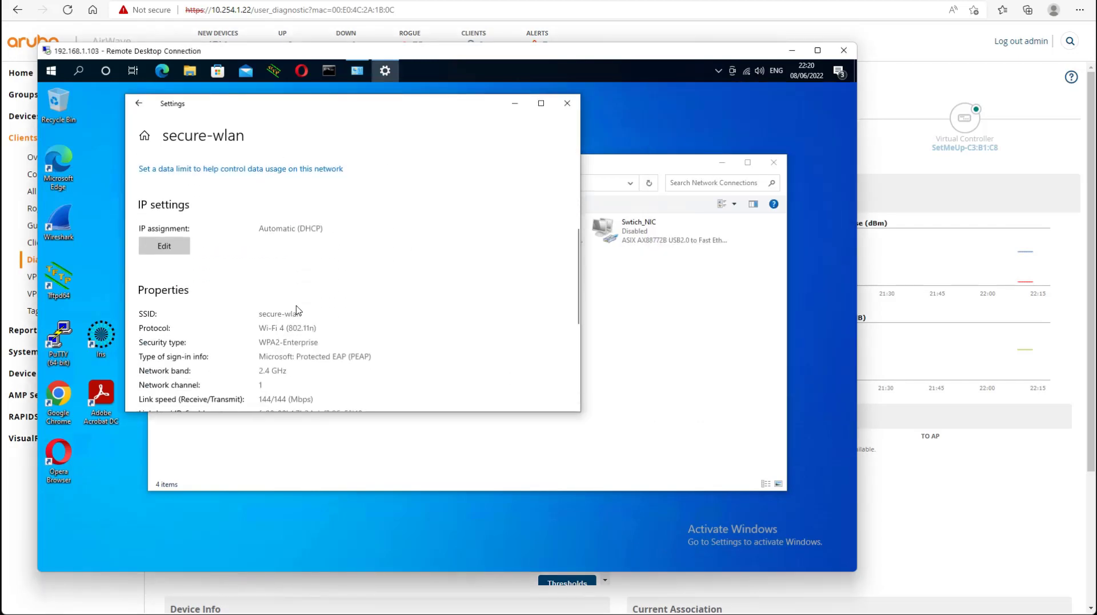
left_click_drag(298, 283, 257, 282)
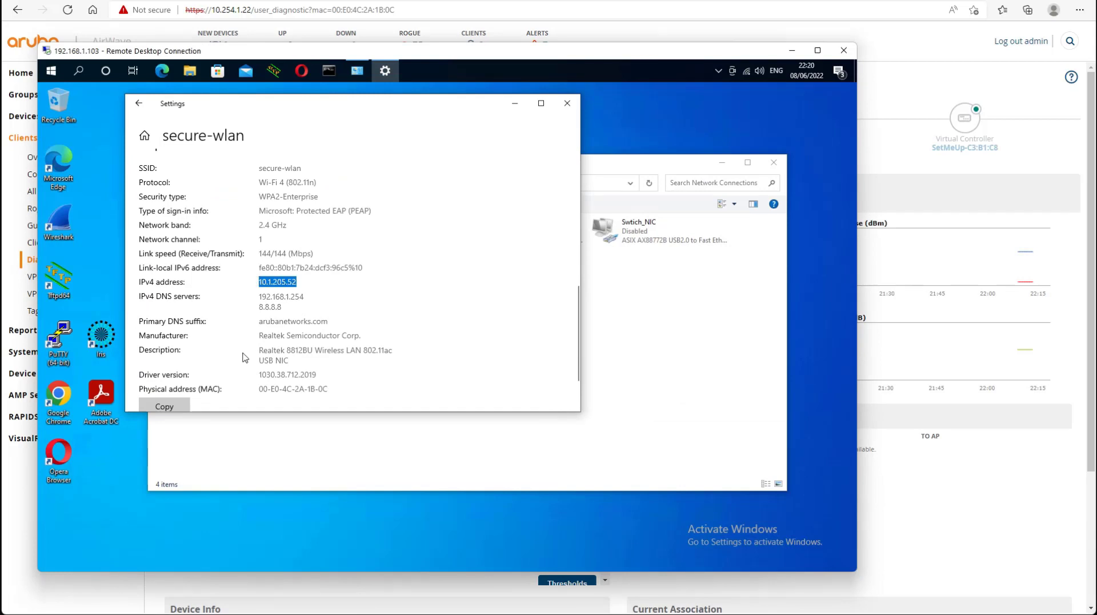
left_click(567, 104)
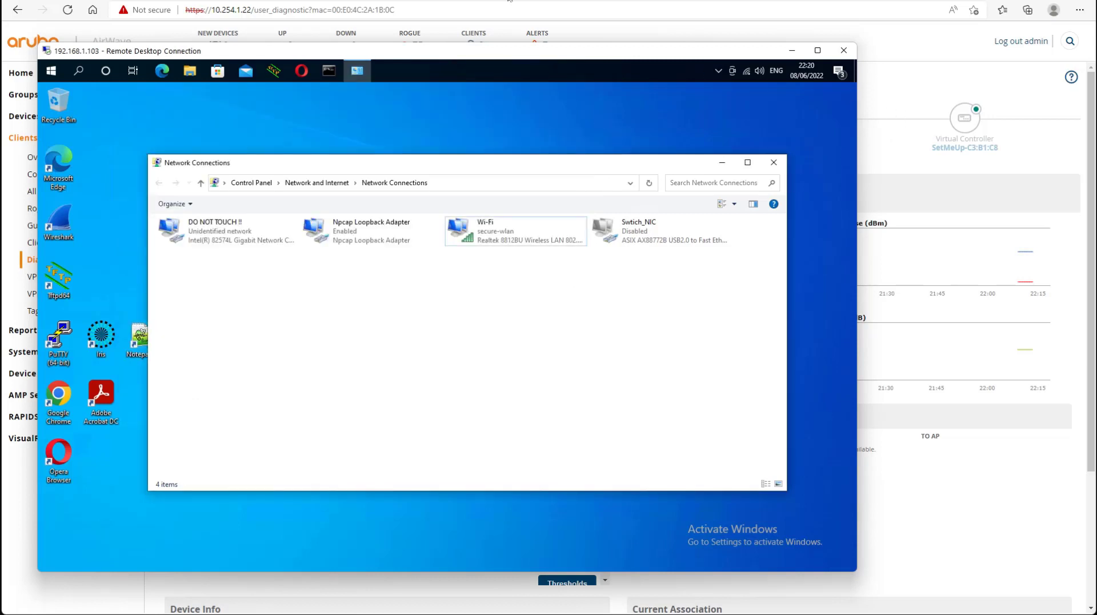
Bring up the Virtual Controller client monitoring page and move the remote desktop aside.
key("ctrl+Tab")
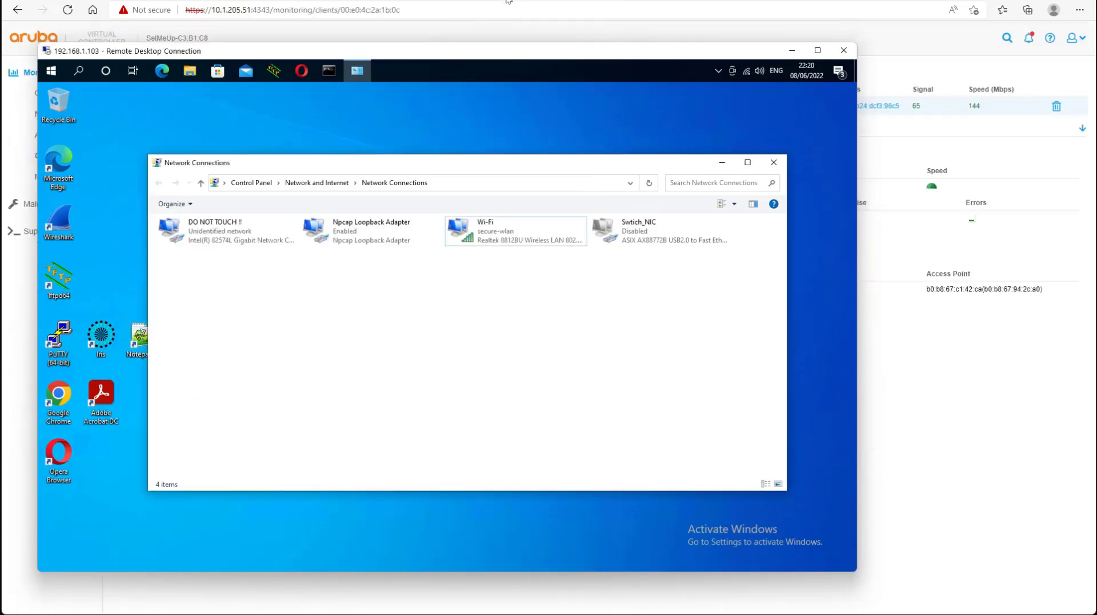
key("alt+Tab")
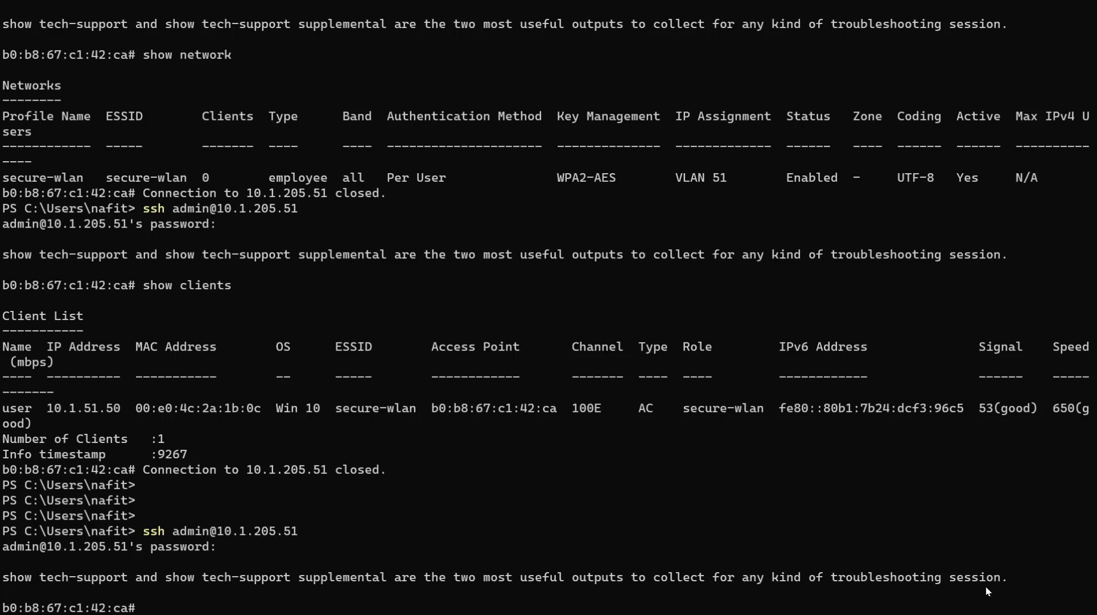
Run 'sho cl' on the access point and highlight secure-wlan and contractor's IP 10.1.205.52.
type("sho clients")
key("Return")
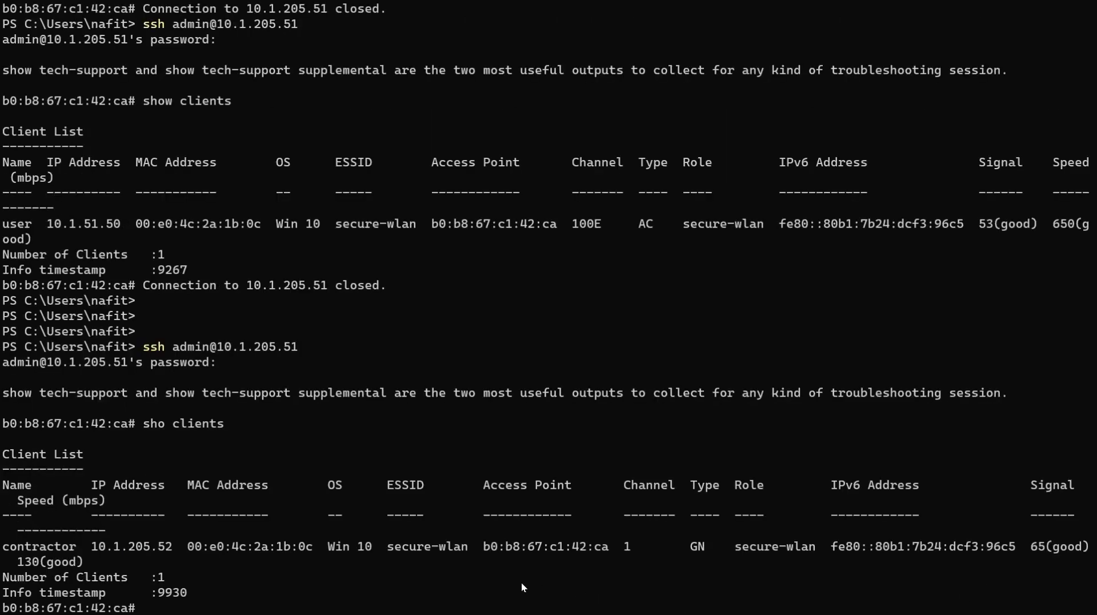
left_click_drag(465, 550, 374, 550)
left_click_drag(179, 547, 90, 546)
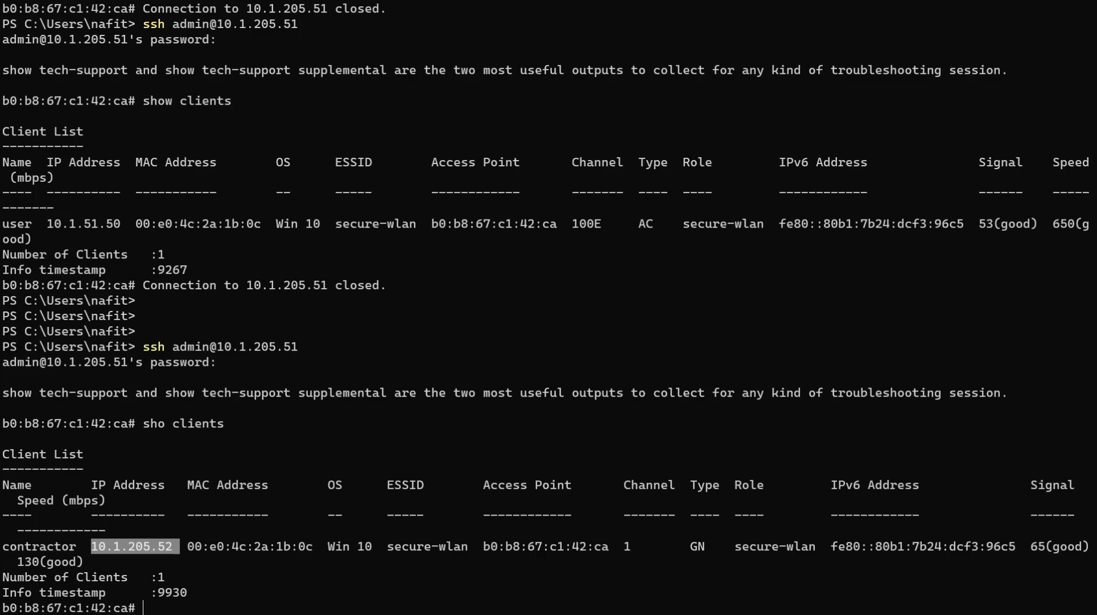
key("alt+Tab")
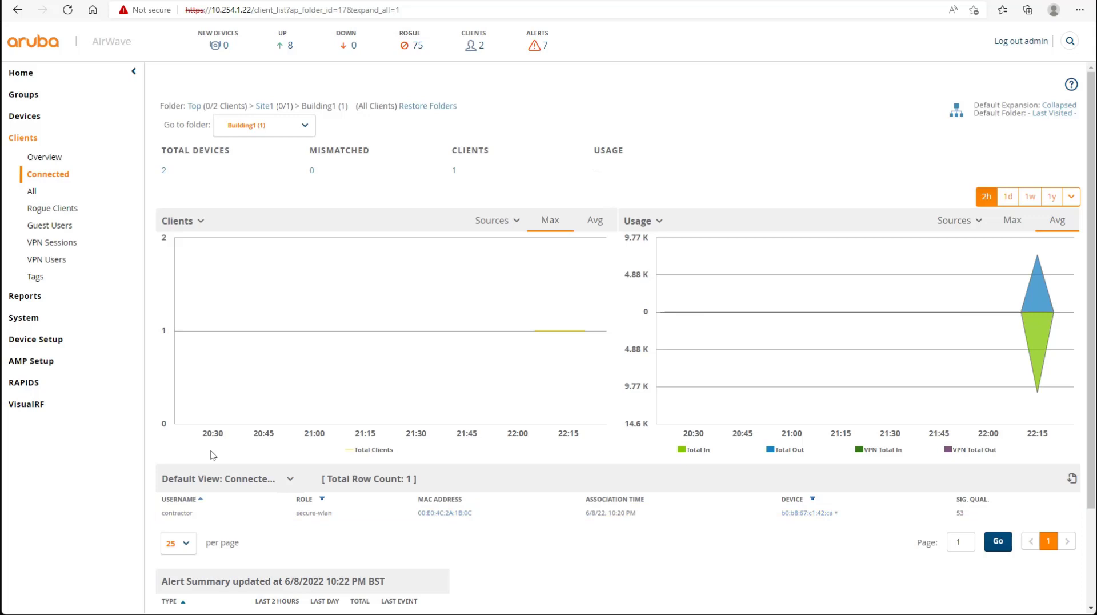
Review the contractor client's diagnostics, UCC details and Clarity timeline, then open the Groups list.
left_click(456, 512)
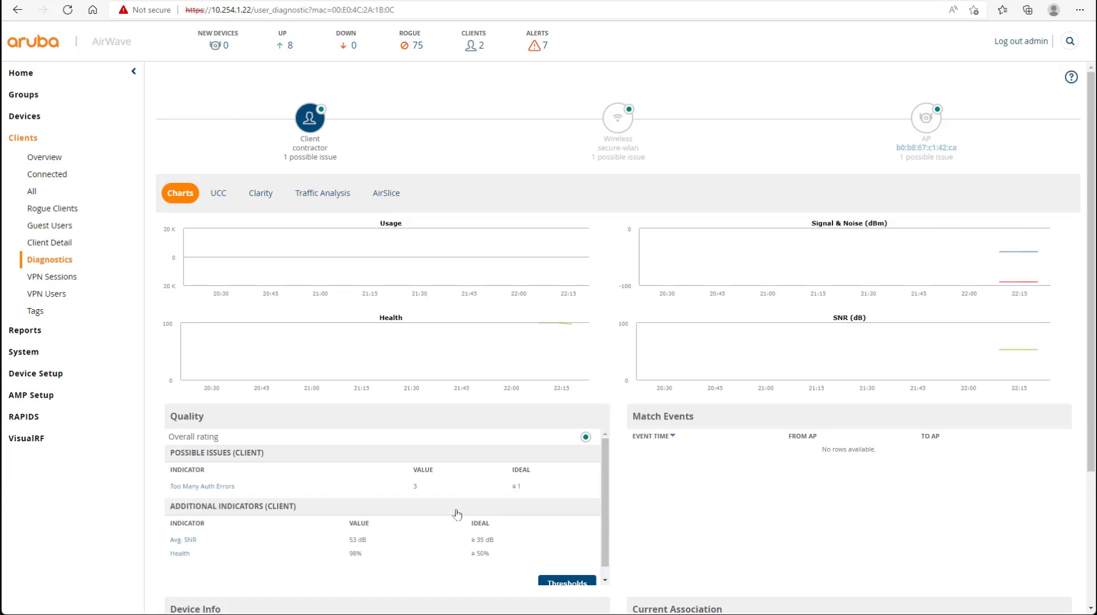
left_click(47, 173)
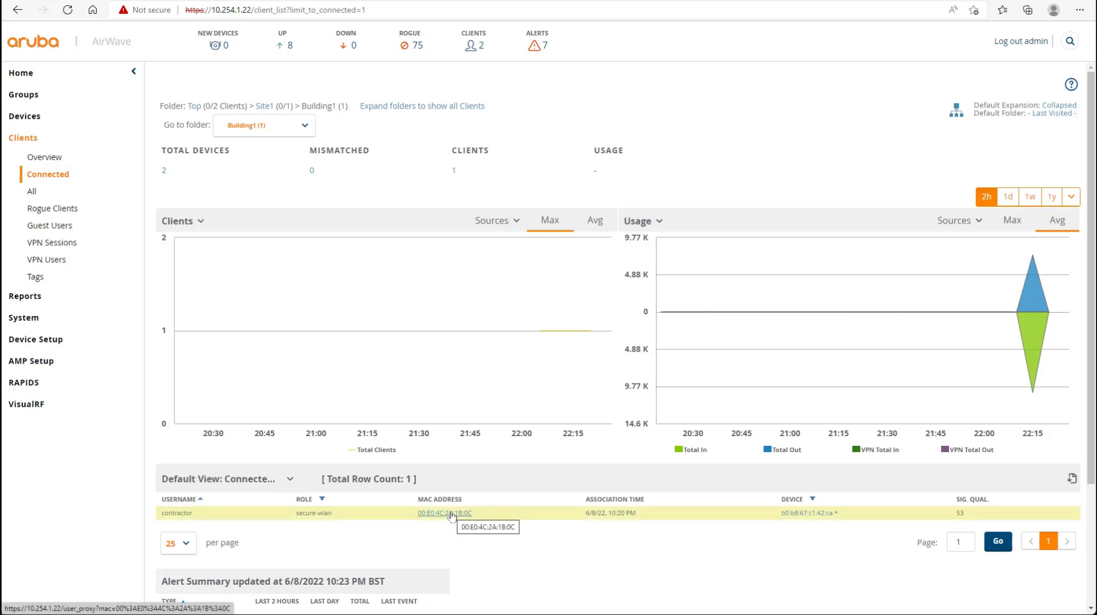
left_click(451, 514)
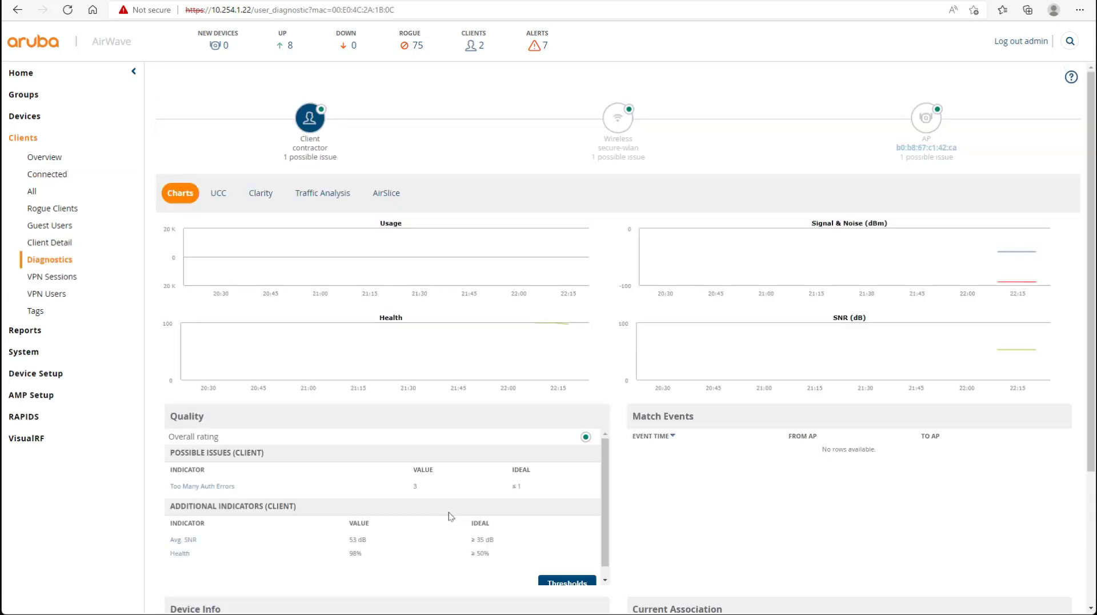
left_click(214, 197)
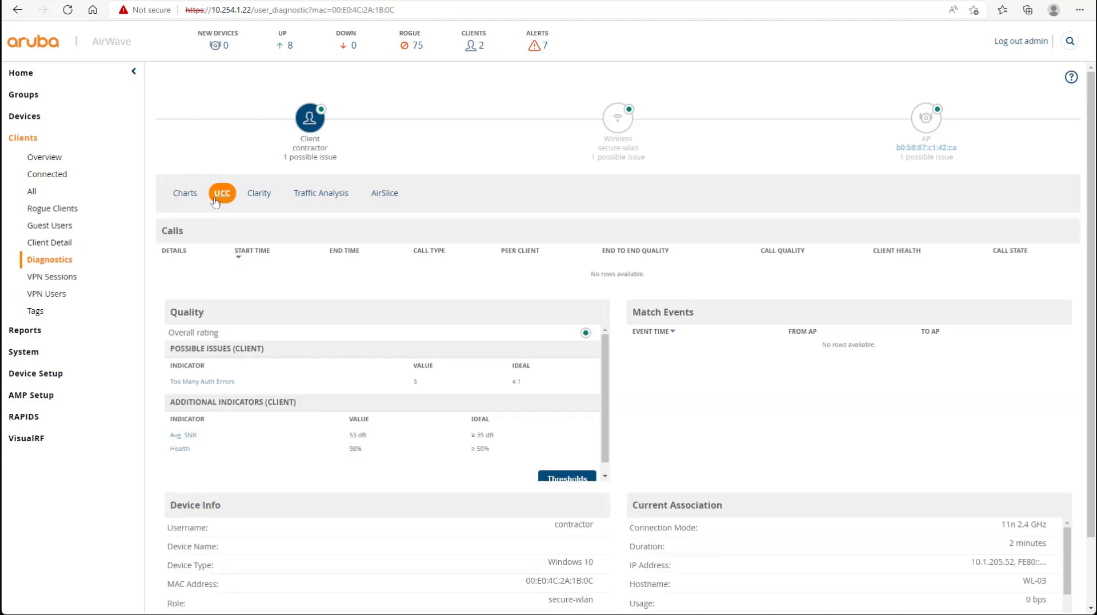
left_click(265, 201)
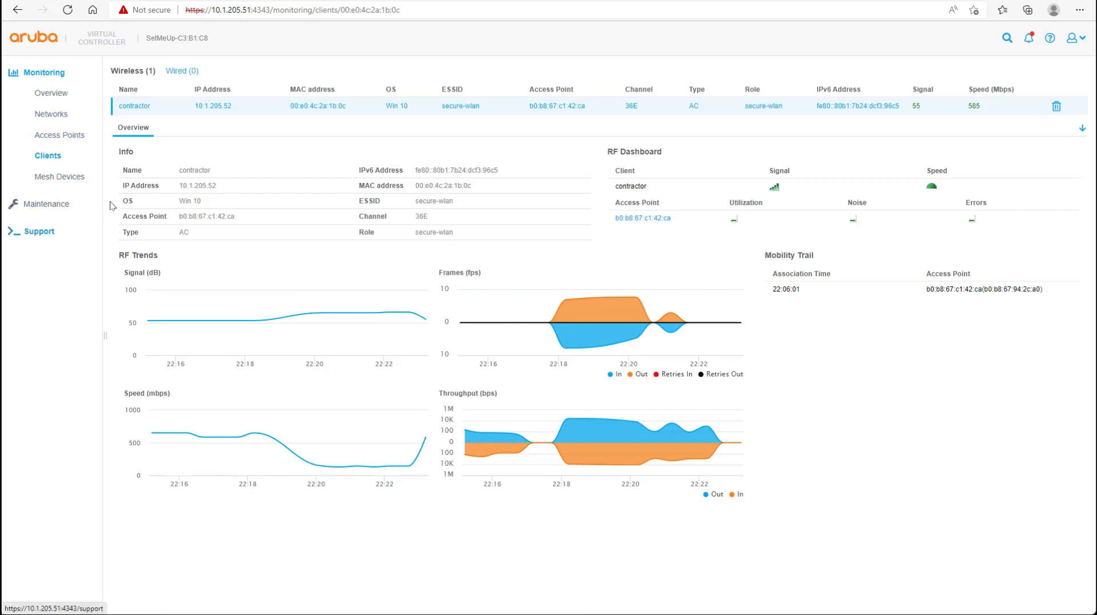
left_click(288, 1)
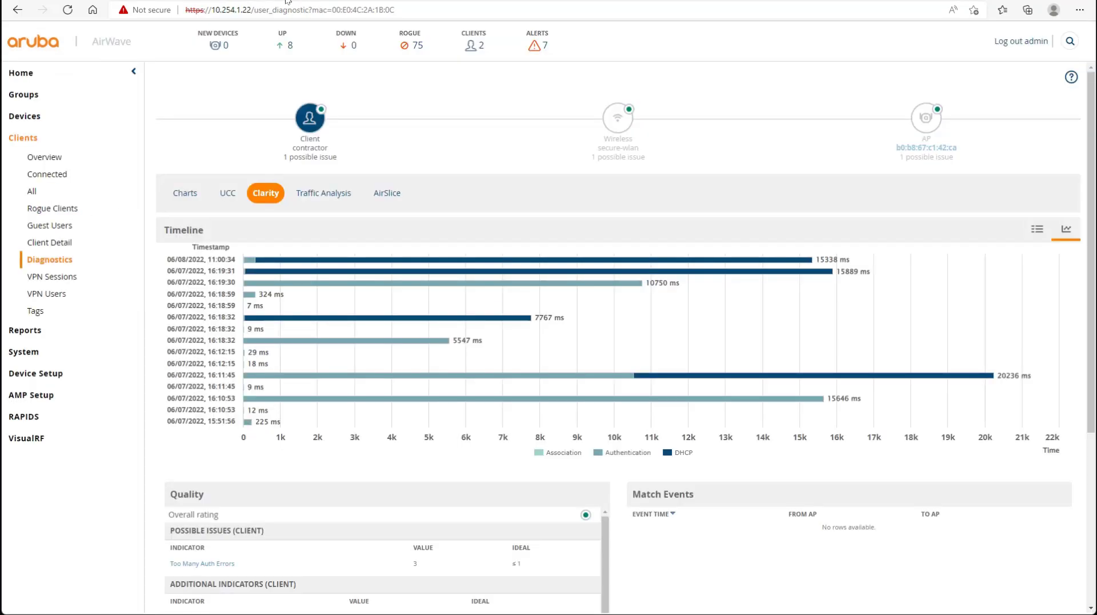
left_click(34, 95)
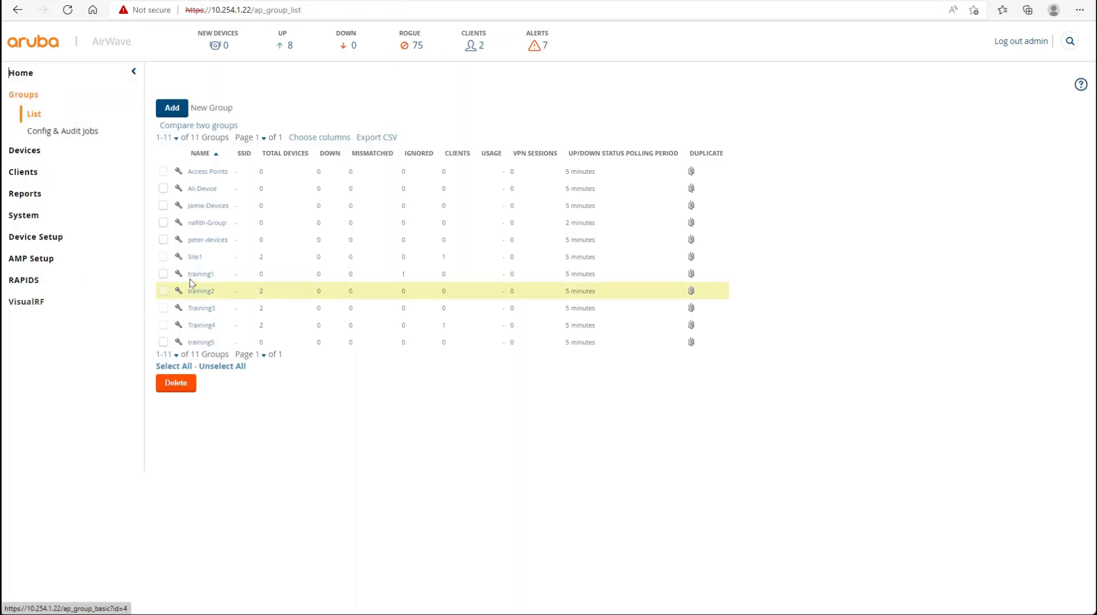
In Site1's Basic settings, set Enable Instant GUI Config to No.
left_click(176, 259)
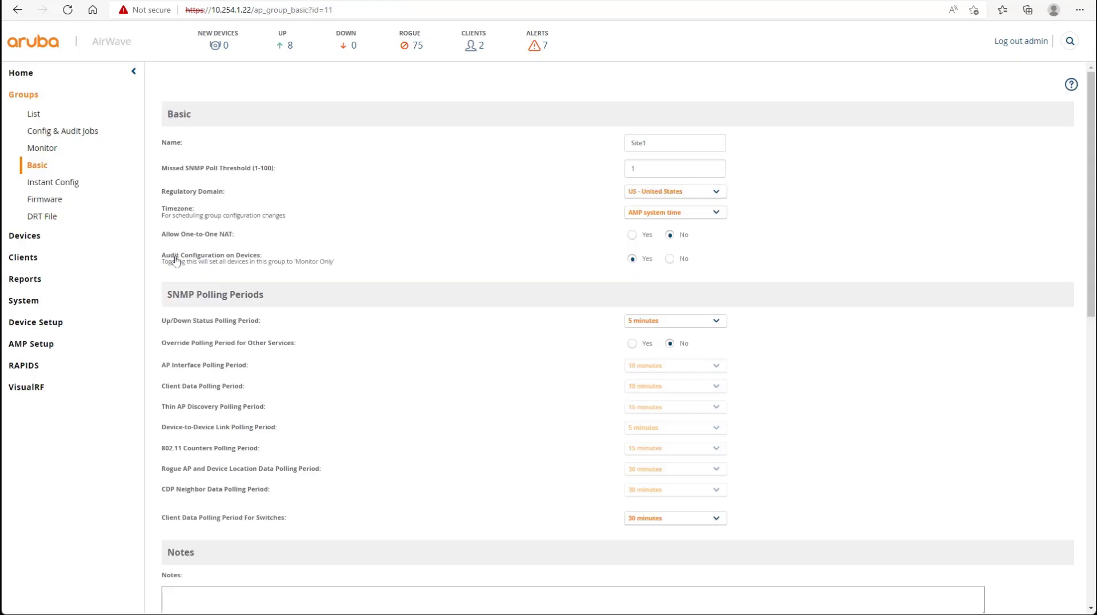
scroll(488, 379, "down", 15)
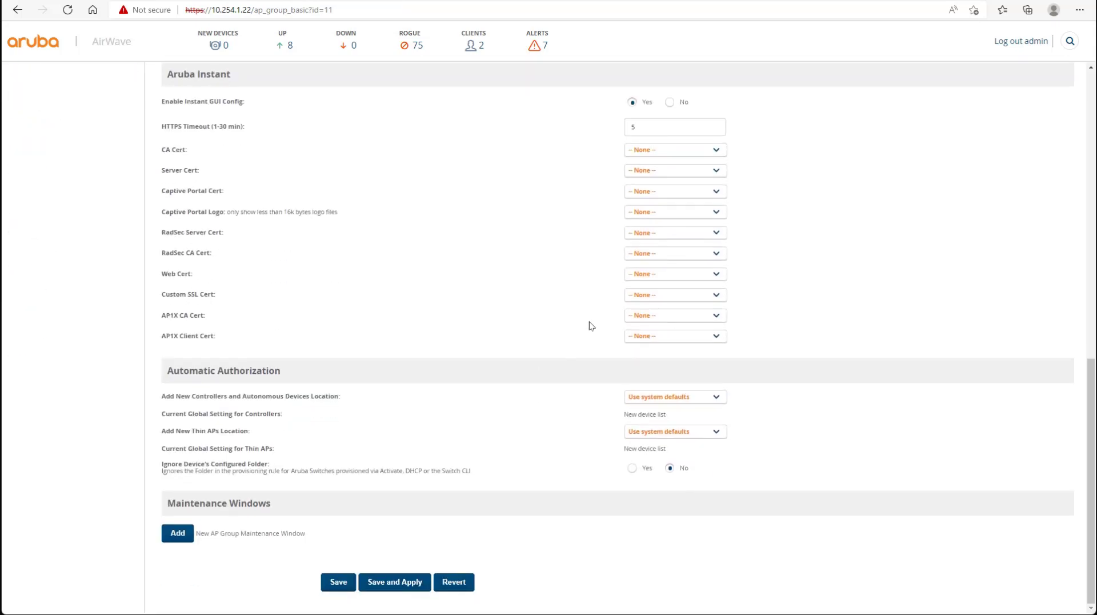
left_click(670, 102)
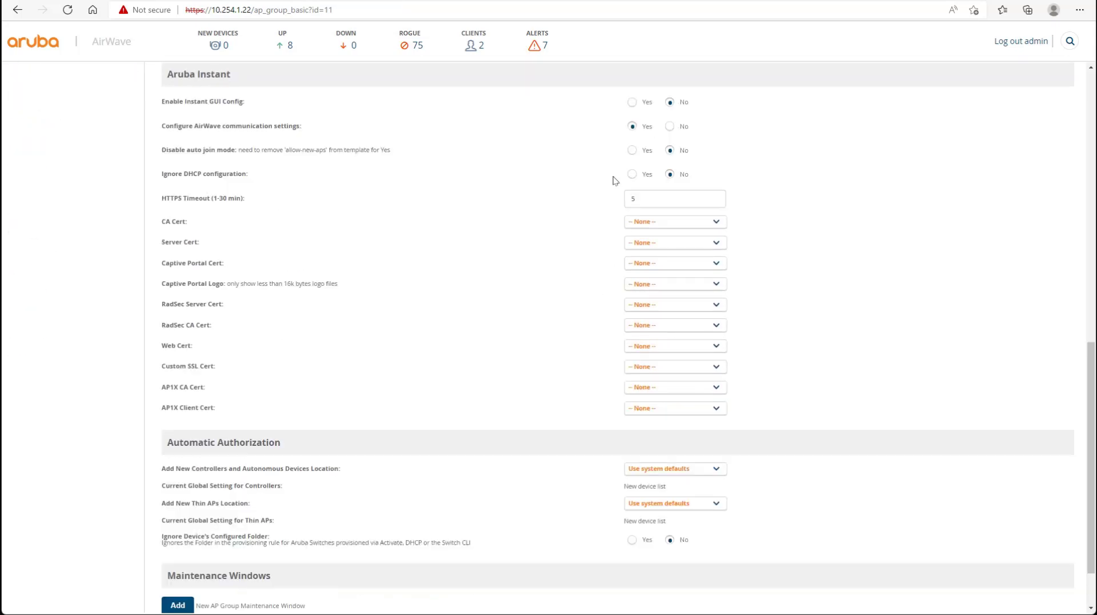
scroll(457, 337, "down", 1)
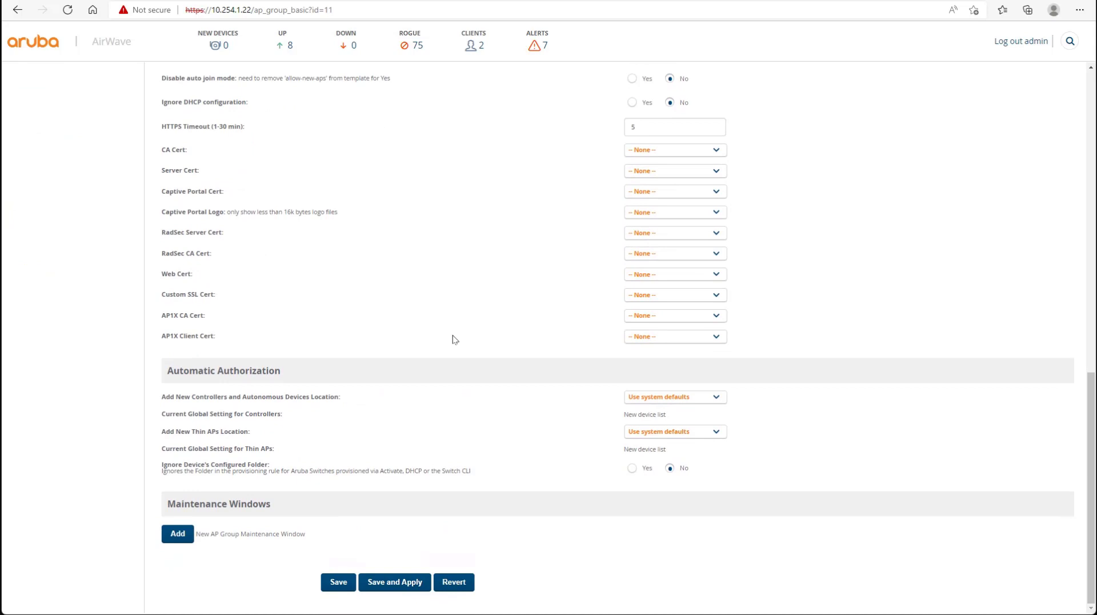
Save and push the change to Site1 devices now, then open the Virtual Controller's configuration from the device list.
left_click(410, 587)
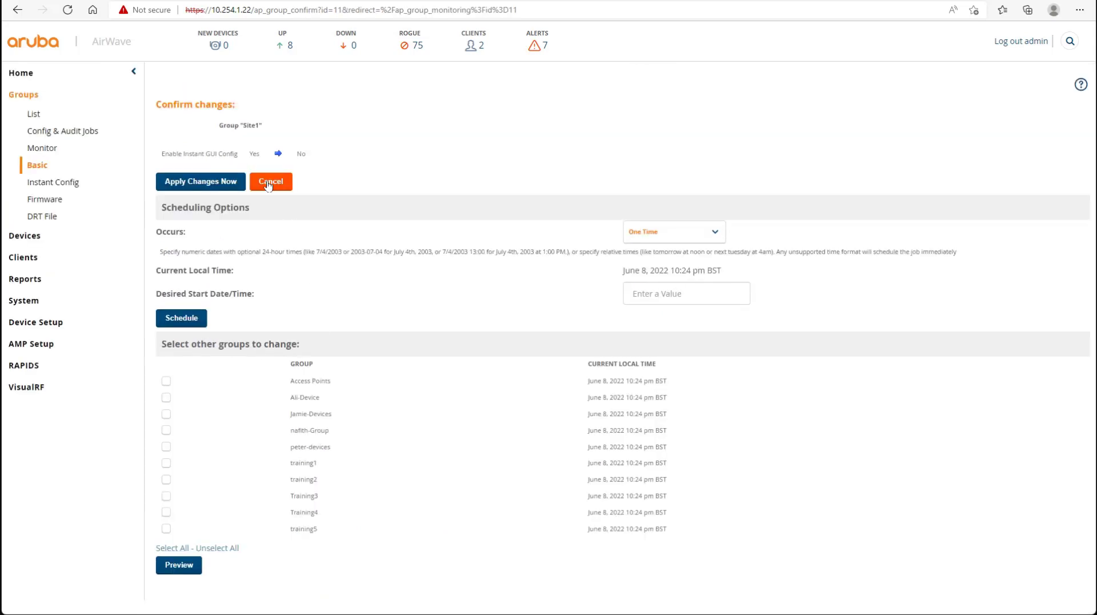
left_click(231, 183)
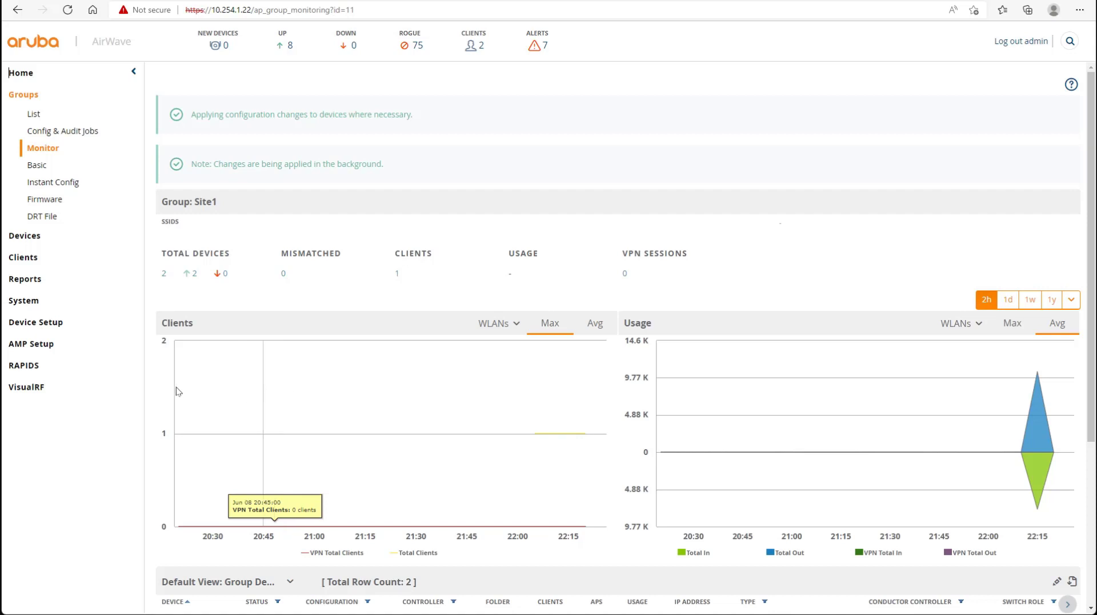
left_click(30, 236)
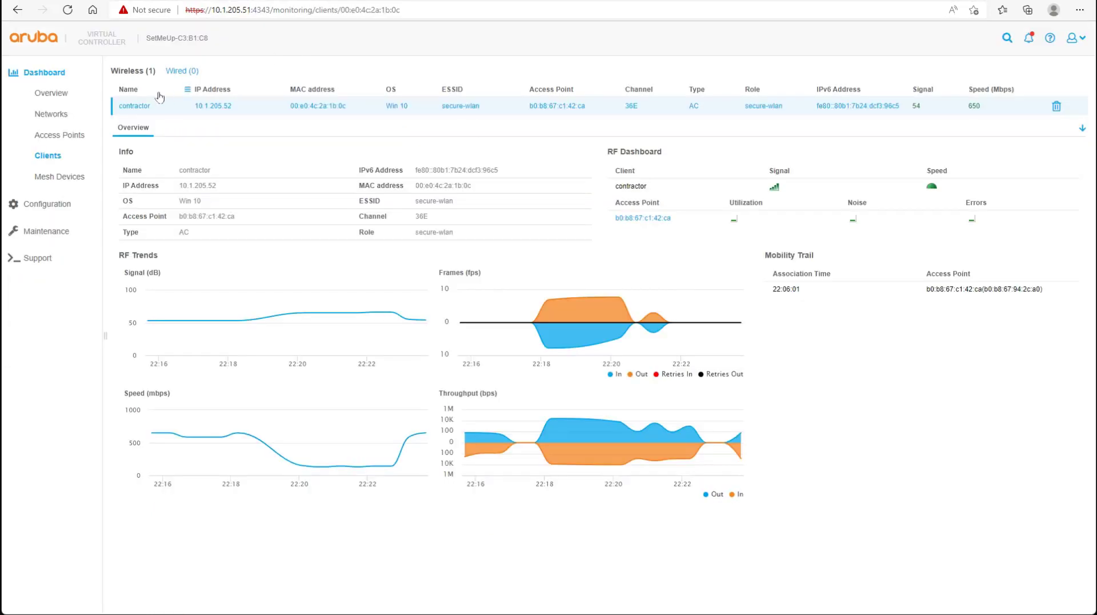
left_click(57, 207)
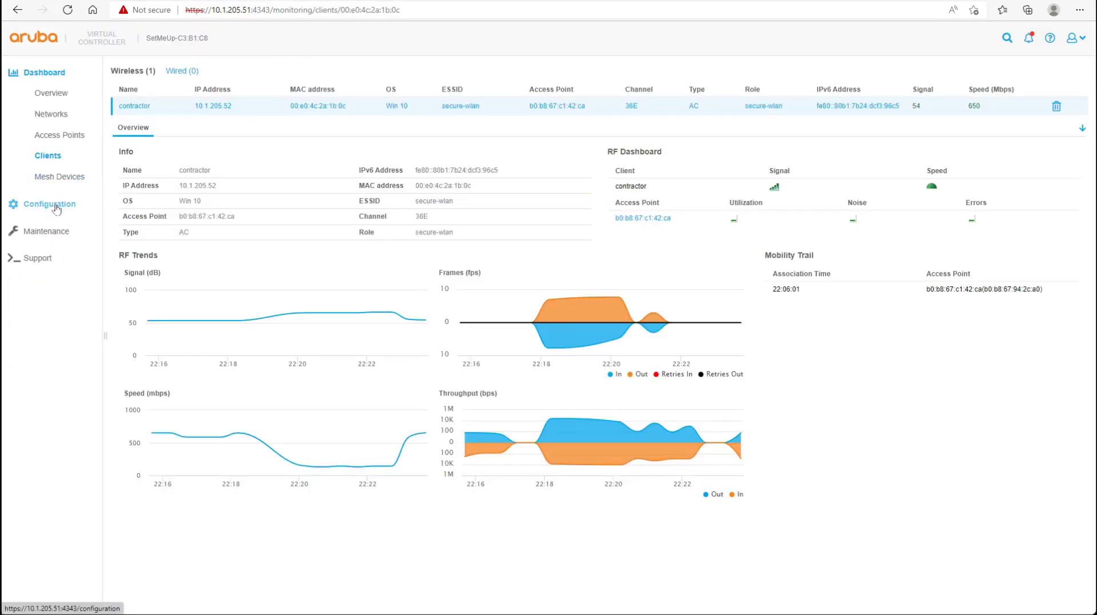